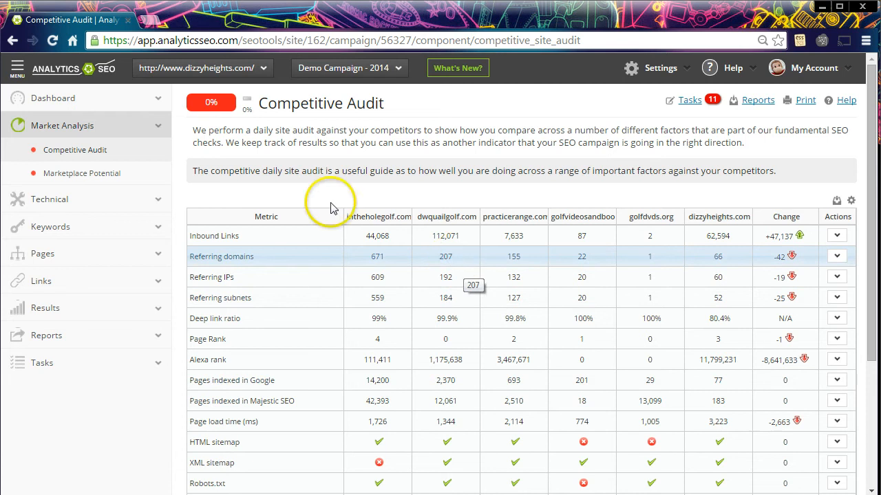
Collapse the side navigation and look through the full competitor comparison table on the Competitive Audit page
left_click(18, 70)
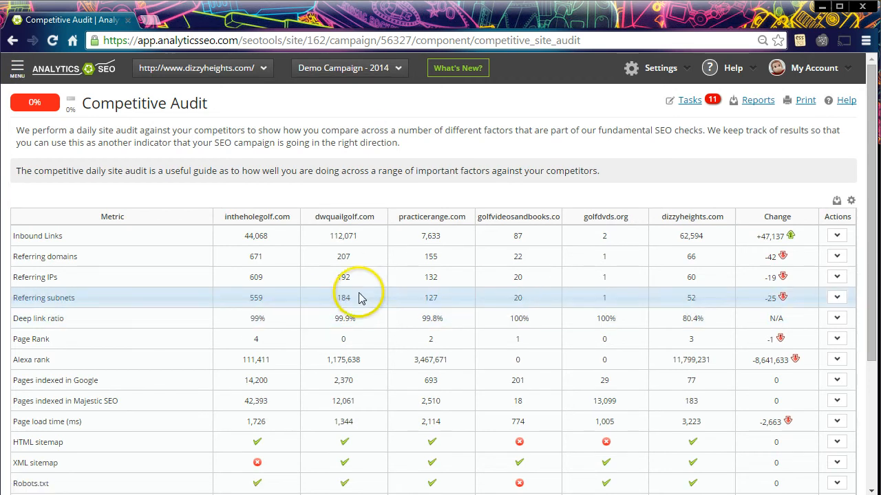
scroll(359, 292, "down", 1)
scroll(359, 293, "down", 2)
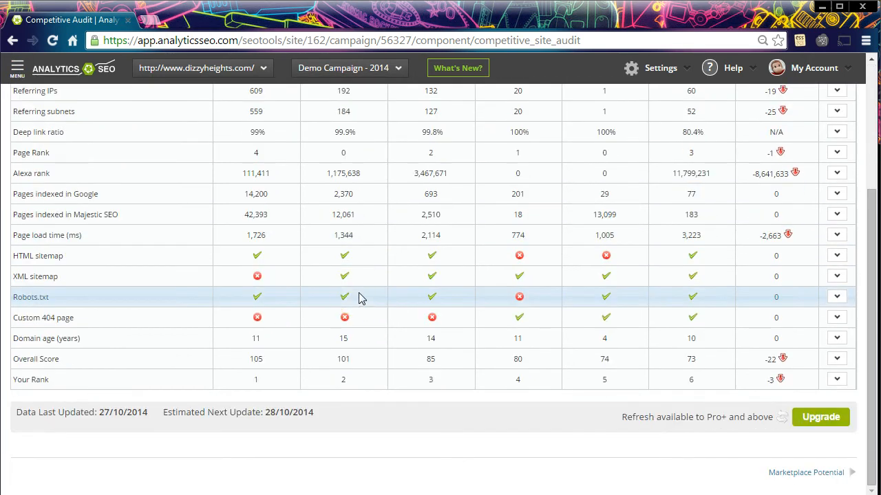
scroll(358, 297, "up", 3)
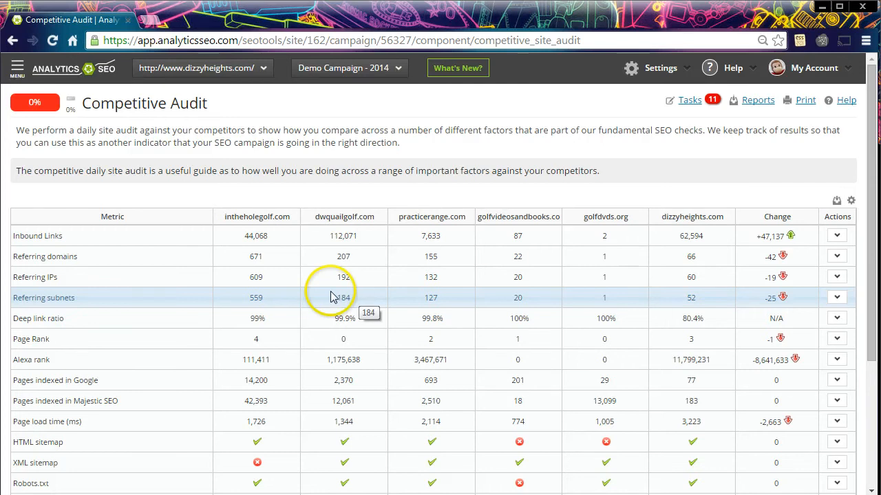
scroll(317, 292, "down", 3)
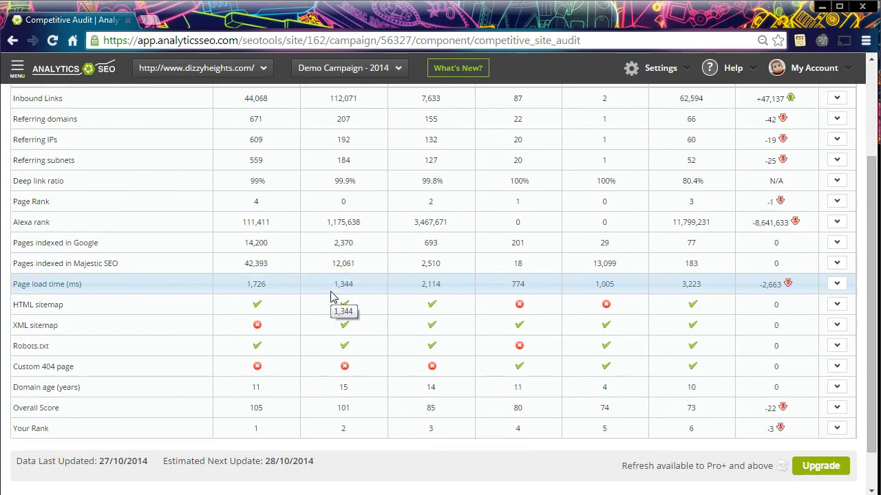
scroll(330, 296, "up", 1)
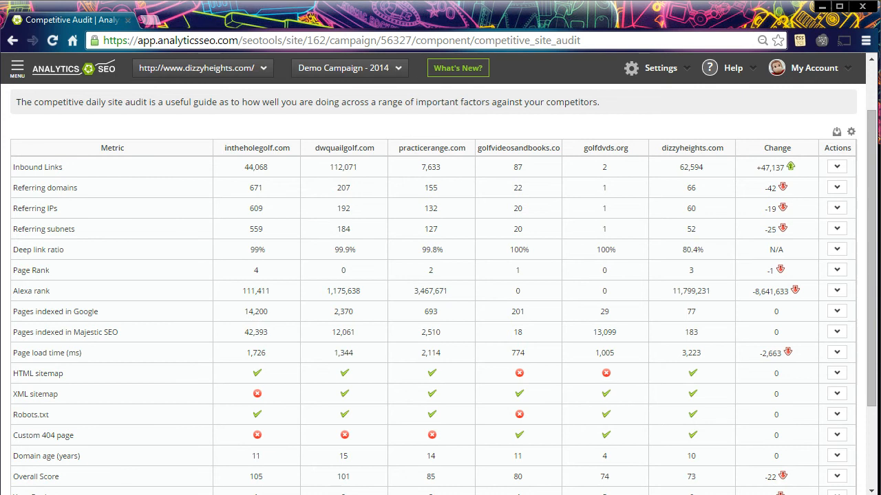
Examine the Inbound Links, Referring domains, Referring IPs and Referring subnets rows of the competitor table
left_click(140, 166)
left_click(145, 184)
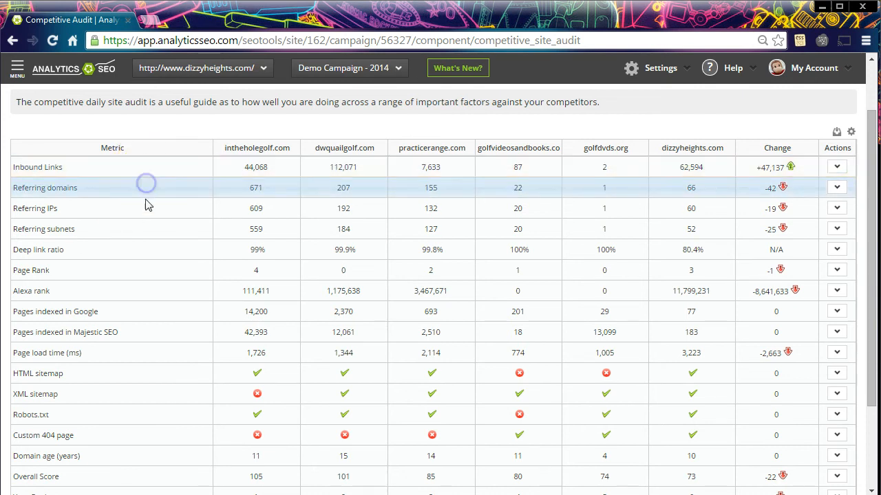
left_click(145, 209)
left_click(148, 230)
left_click(163, 168)
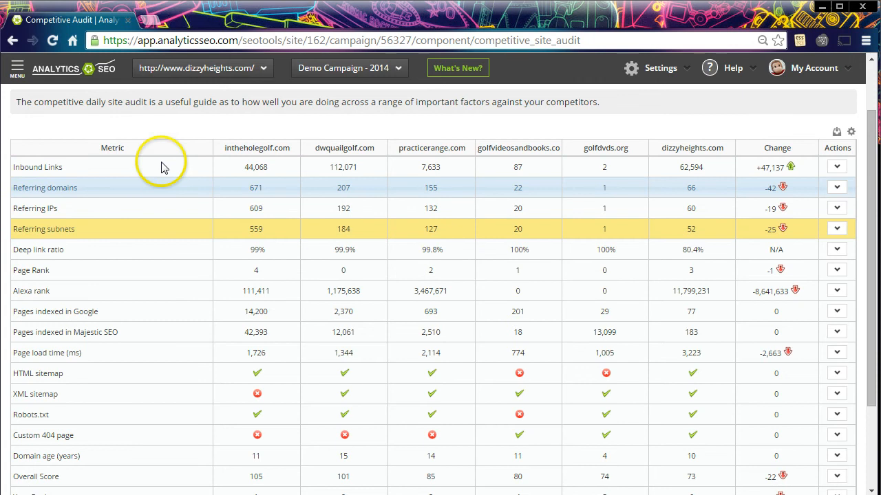
left_click(147, 187)
left_click(147, 207)
left_click(152, 229)
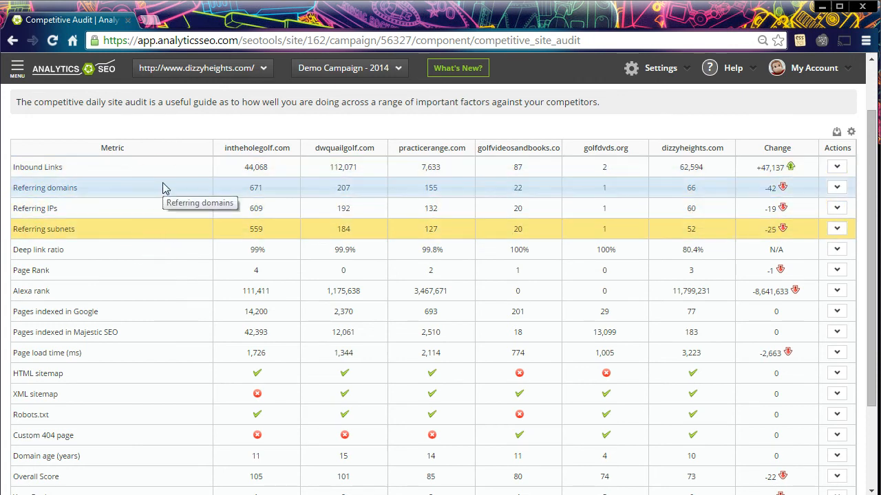
Examine the indexed pages, deep link ratio, sitemap, Robots.txt, domain age, Page Rank and Alexa rank rows
left_click(153, 336)
left_click(144, 400)
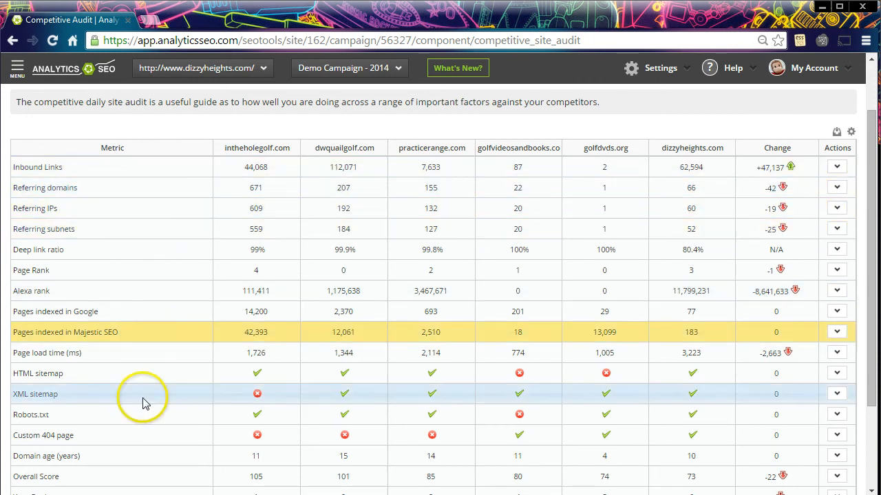
left_click(154, 318)
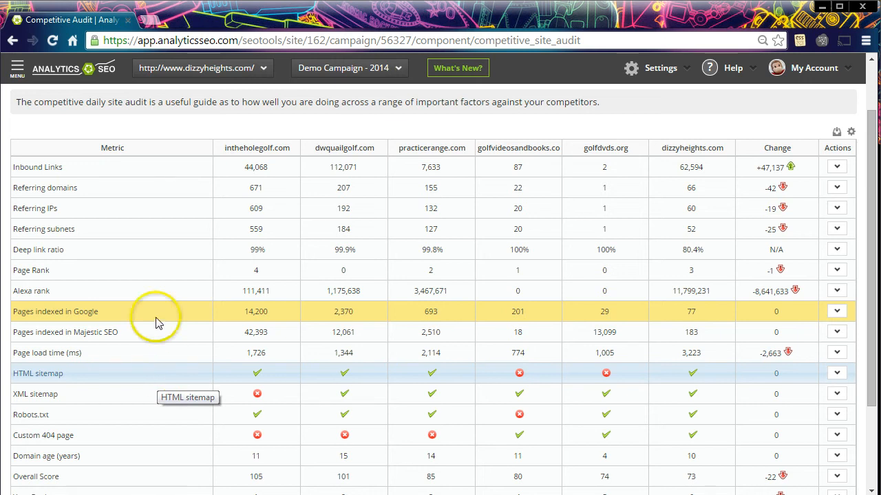
left_click(165, 247)
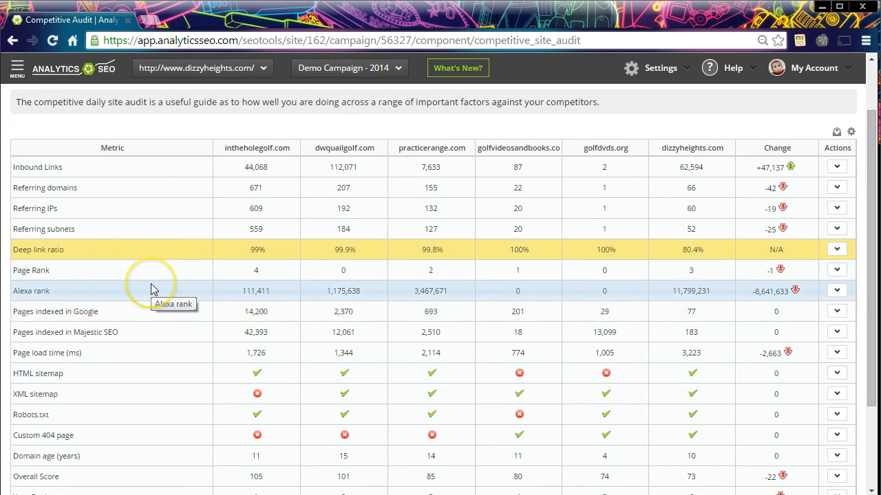
left_click(147, 374)
left_click(143, 391)
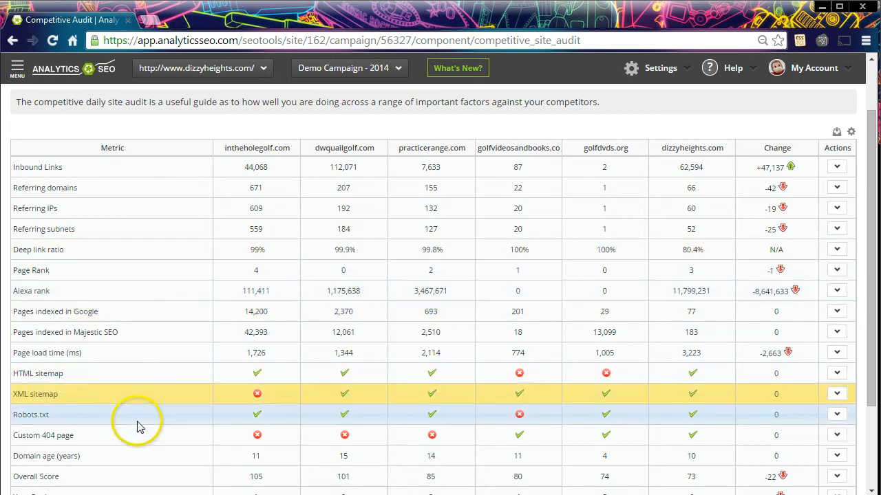
left_click(141, 415)
left_click(98, 456)
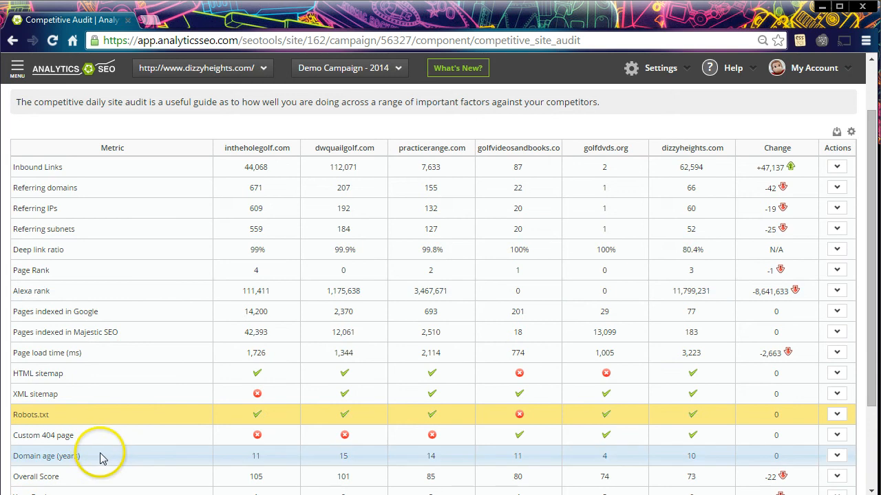
left_click(160, 272)
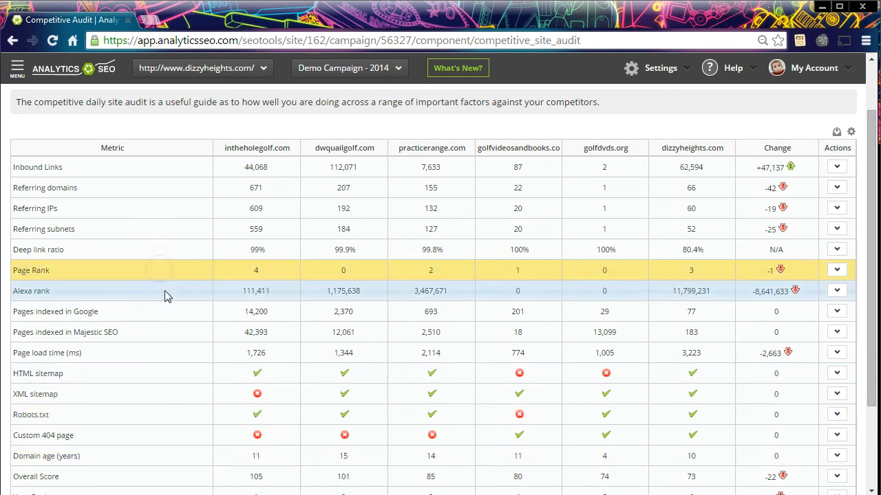
left_click(164, 290)
Examine the Overall Score and Your Rank rows at the end of the competitor table
scroll(164, 291, "down", 3)
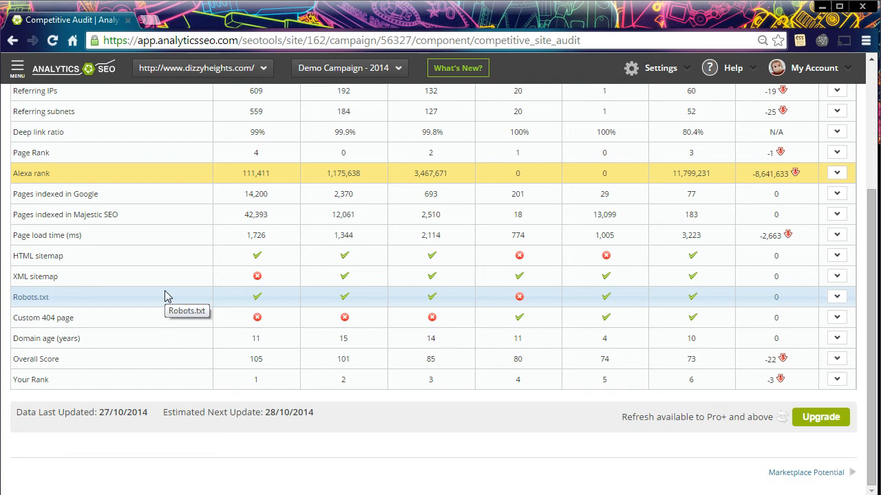
left_click(232, 356)
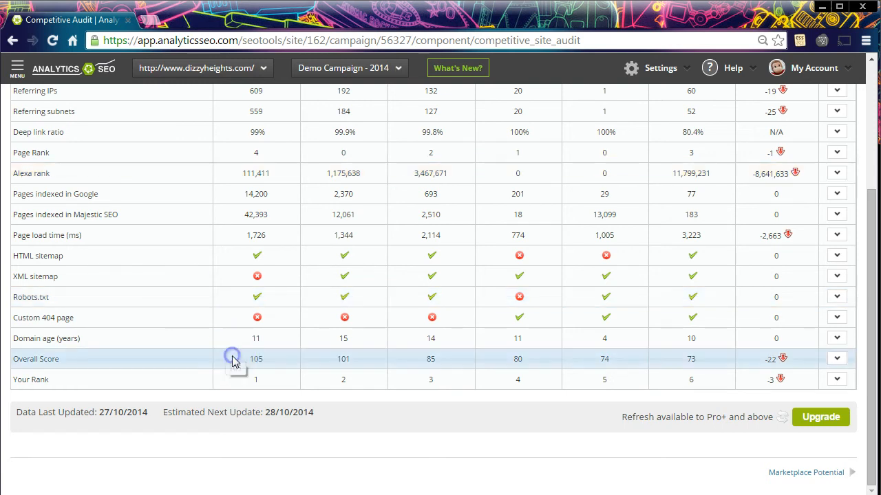
left_click(167, 429)
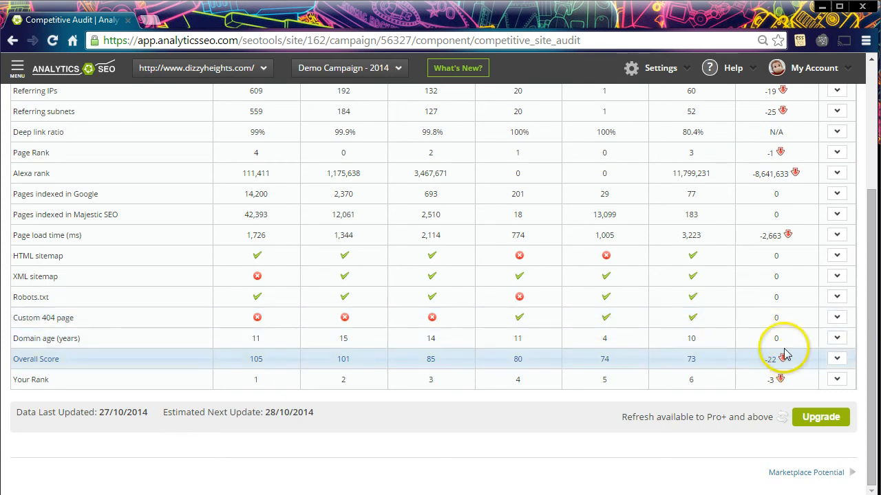
Export the current Competitive Audit component for Demo Campaign - 2014 as a PPT report and download it
scroll(785, 361, "up", 2)
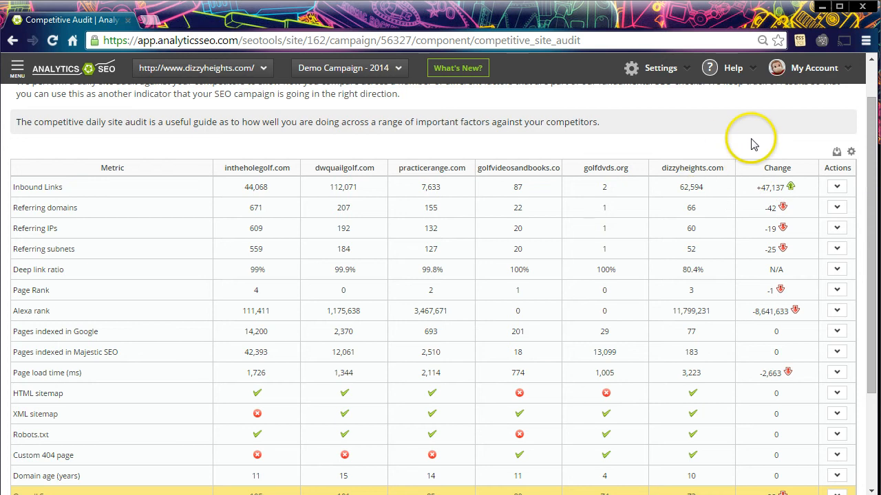
scroll(716, 132, "up", 1)
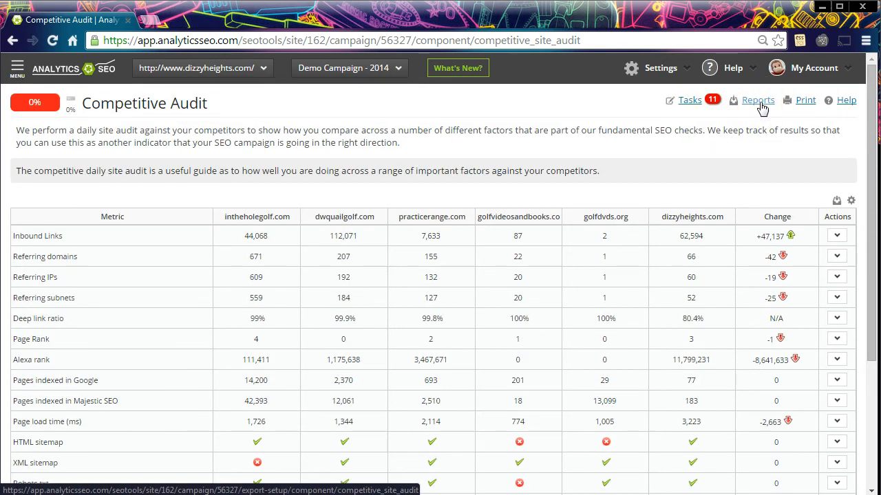
left_click(757, 101)
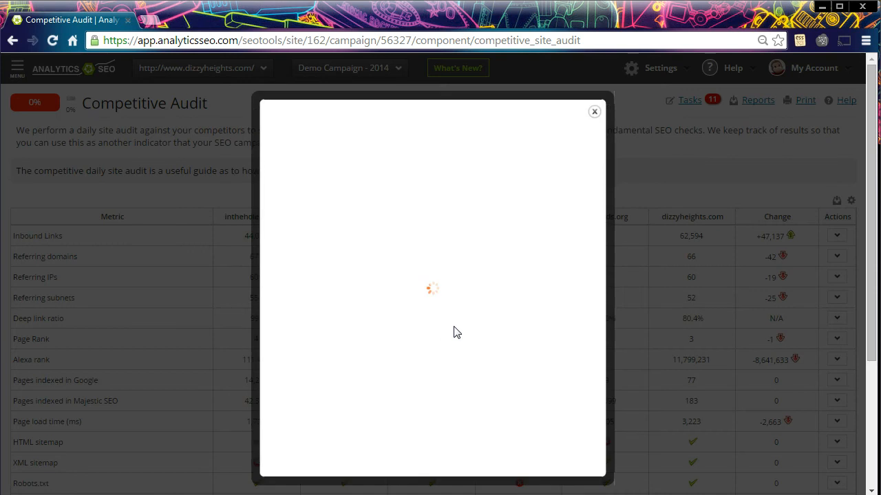
scroll(444, 334, "down", 2)
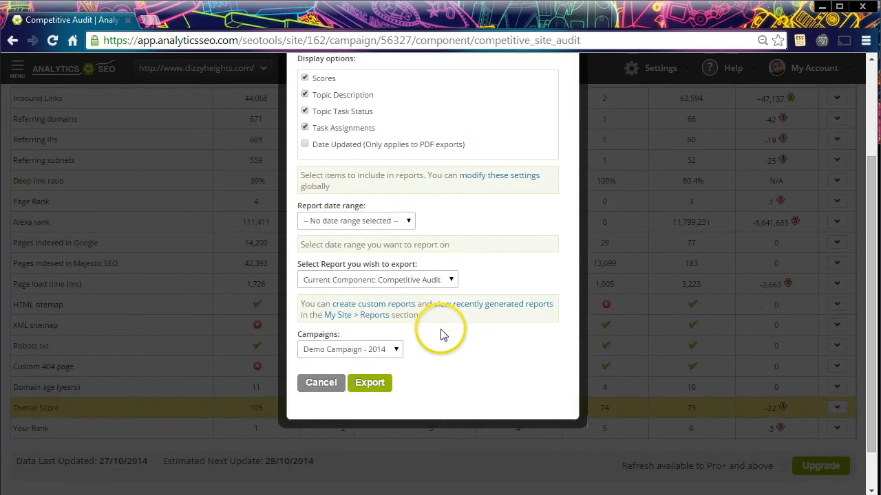
left_click(372, 382)
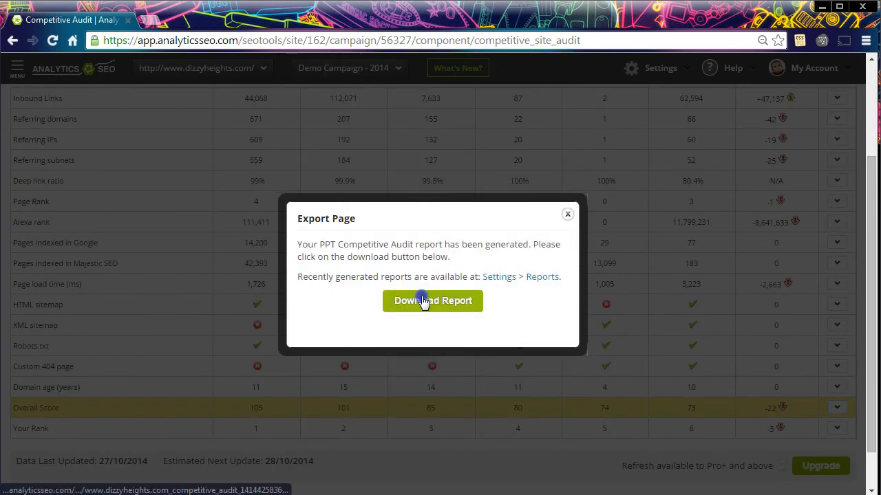
left_click(423, 302)
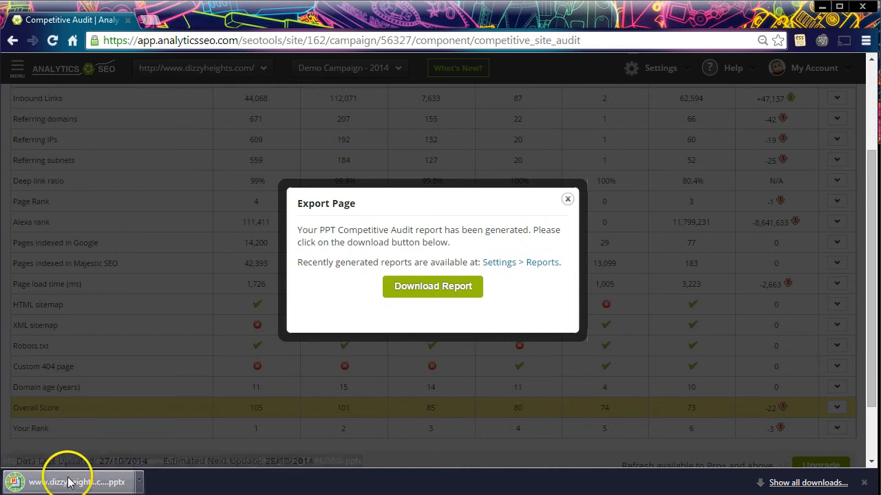
Close the export dialog and review the competitor comparison table in the downloaded presentation
left_click(568, 199)
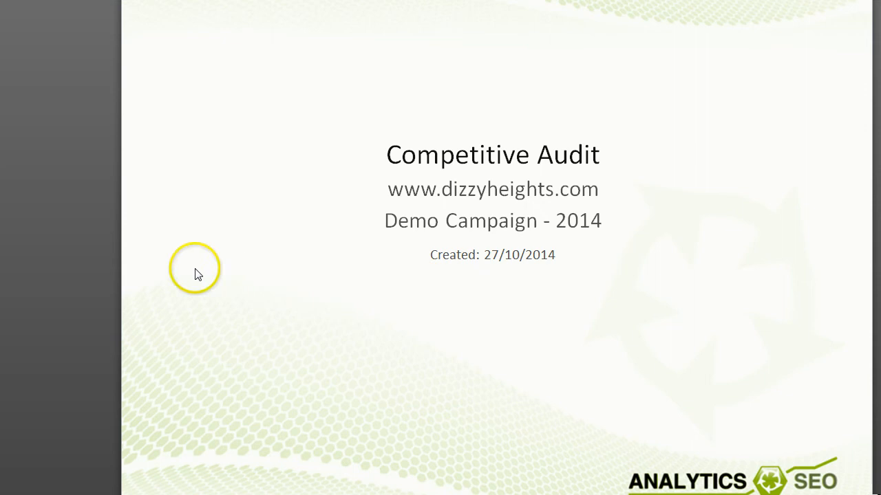
scroll(478, 199, "down", 1)
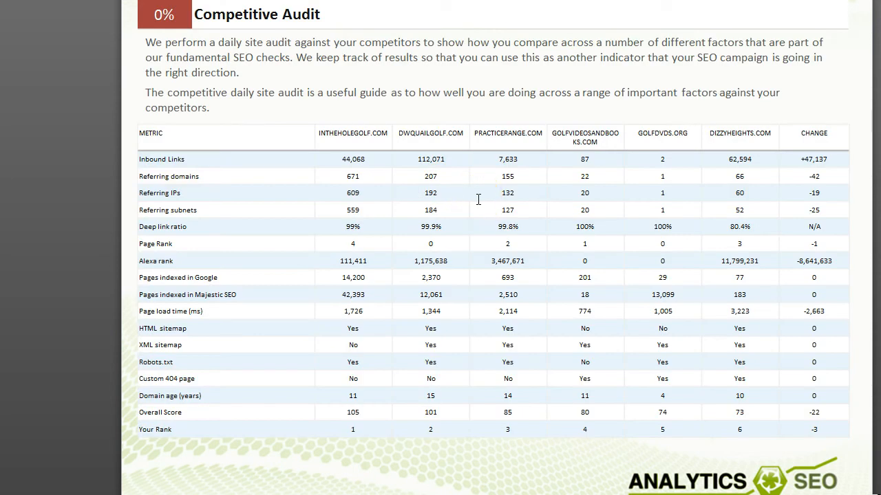
scroll(478, 200, "up", 1)
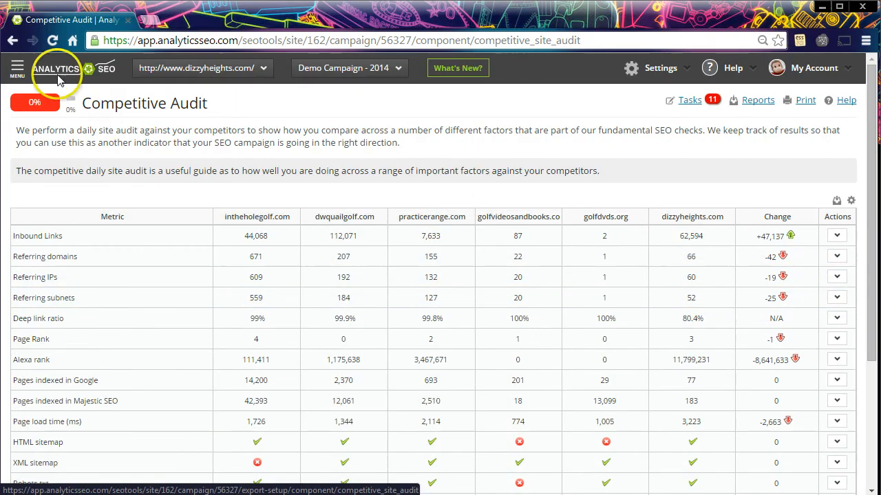
left_click(17, 68)
left_click(50, 158)
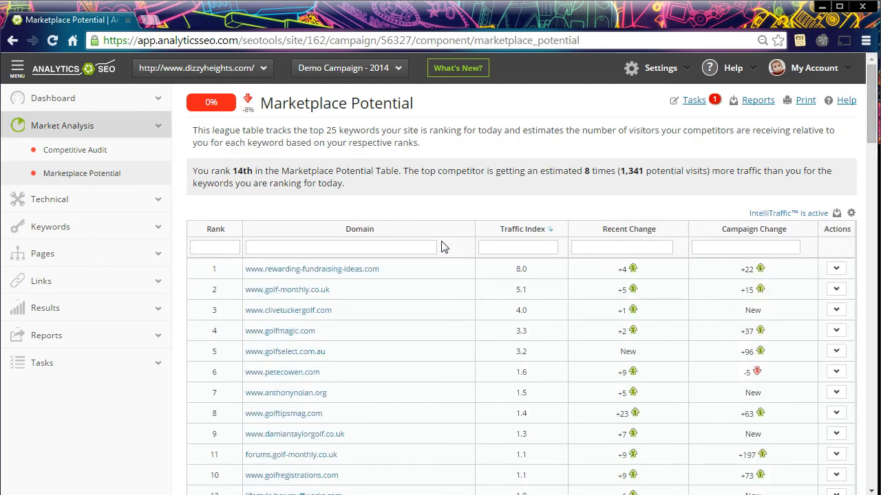
scroll(478, 301, "down", 2)
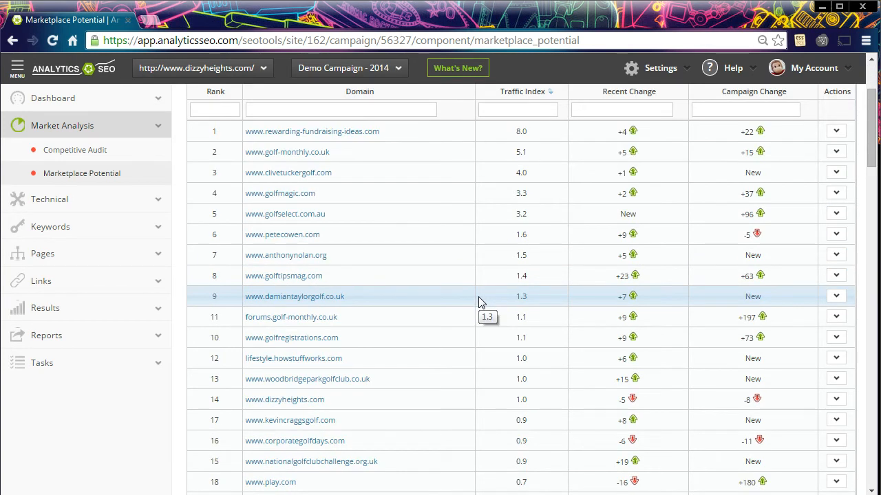
left_click(495, 402)
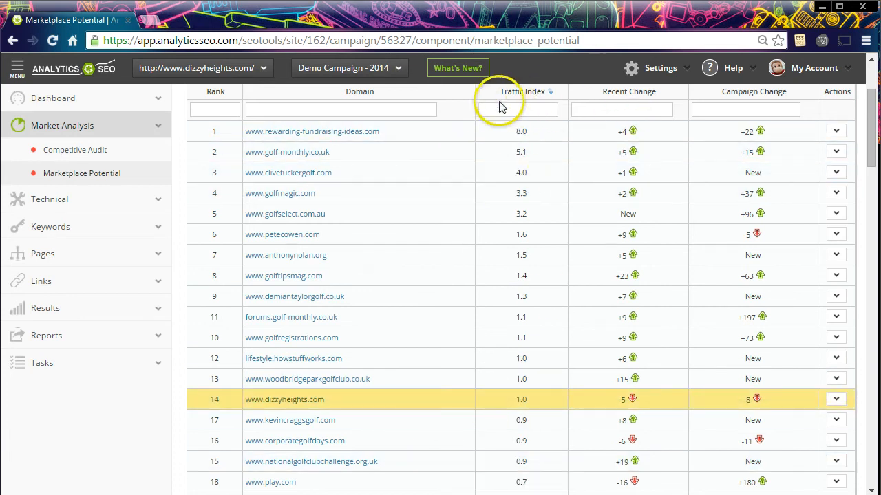
Review the league table's Traffic Index, Recent Change and Campaign Change values for the competing domains
scroll(521, 413, "down", 4)
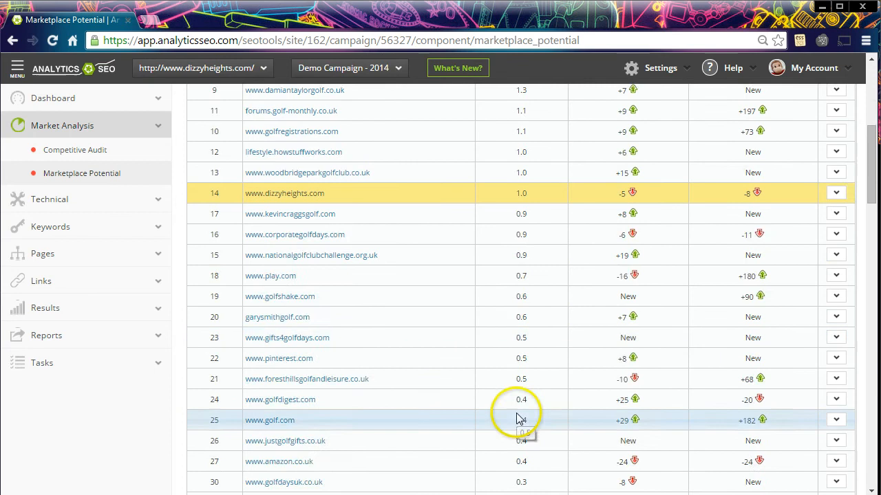
scroll(518, 412, "up", 6)
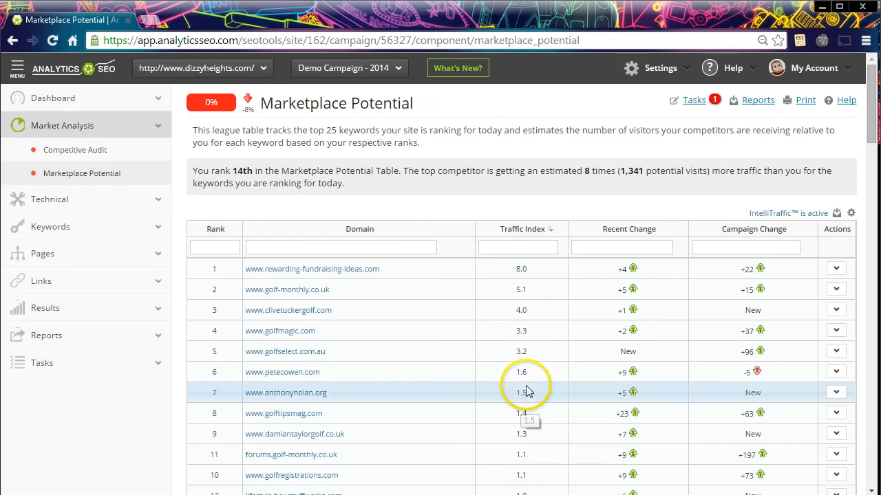
scroll(556, 336, "down", 1)
scroll(556, 333, "down", 5)
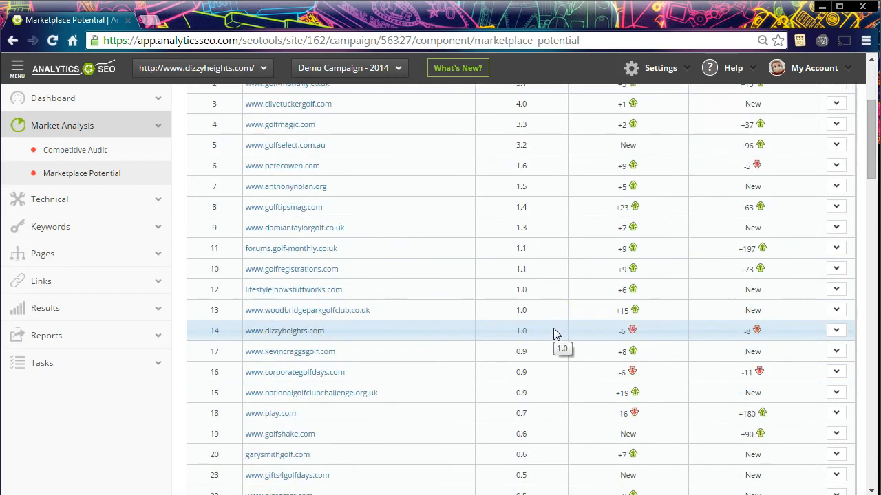
scroll(556, 334, "down", 5)
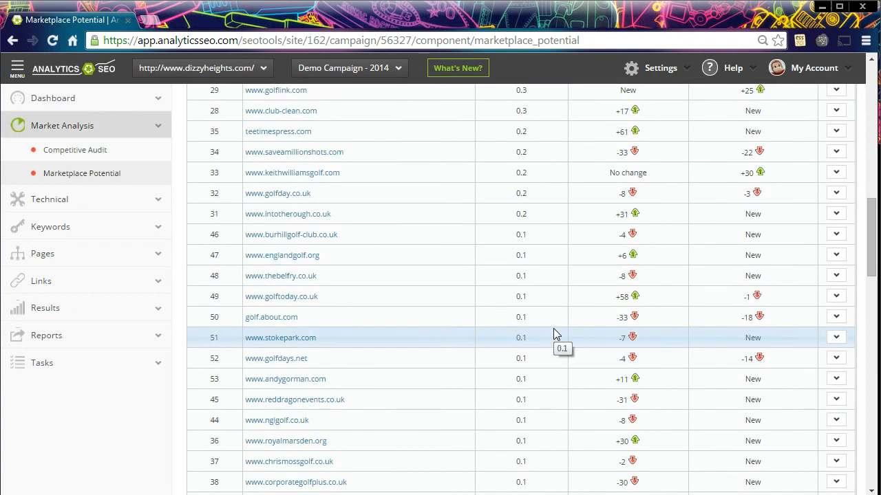
scroll(556, 334, "up", 6)
scroll(556, 334, "up", 2)
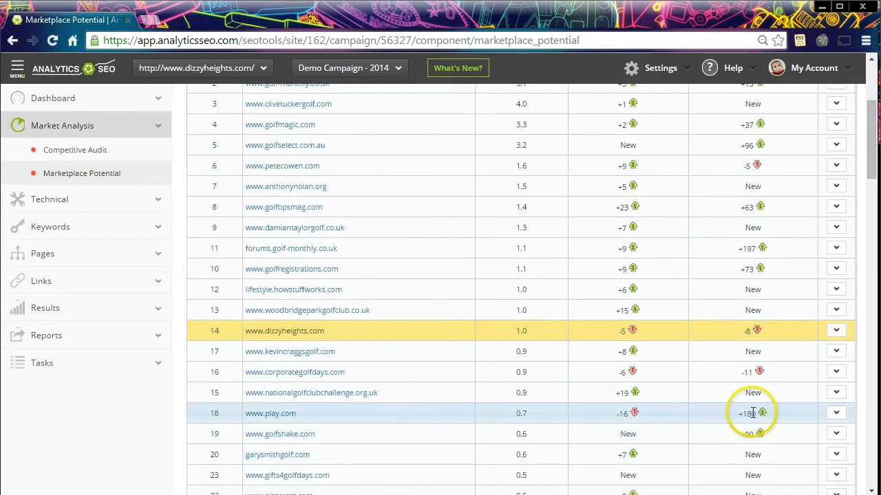
scroll(754, 413, "up", 3)
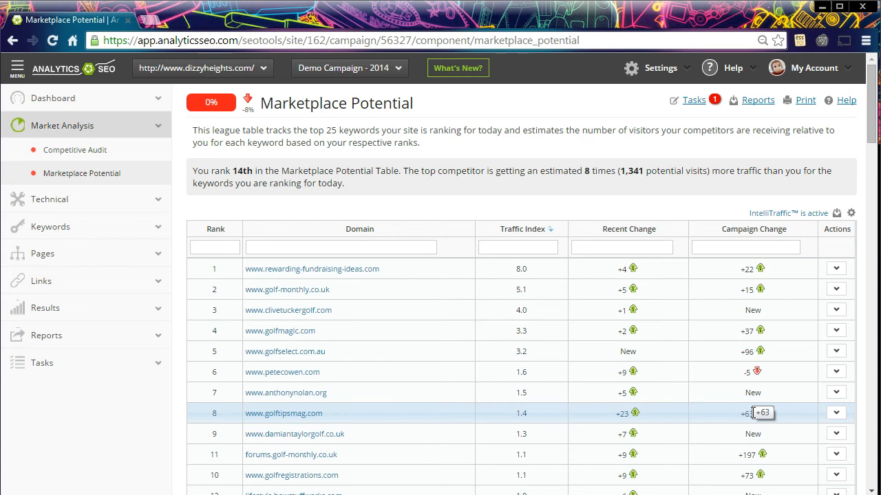
Open the Competitive Rankings page under Keywords and view the Competitive Keyword rankings chart
left_click(120, 226)
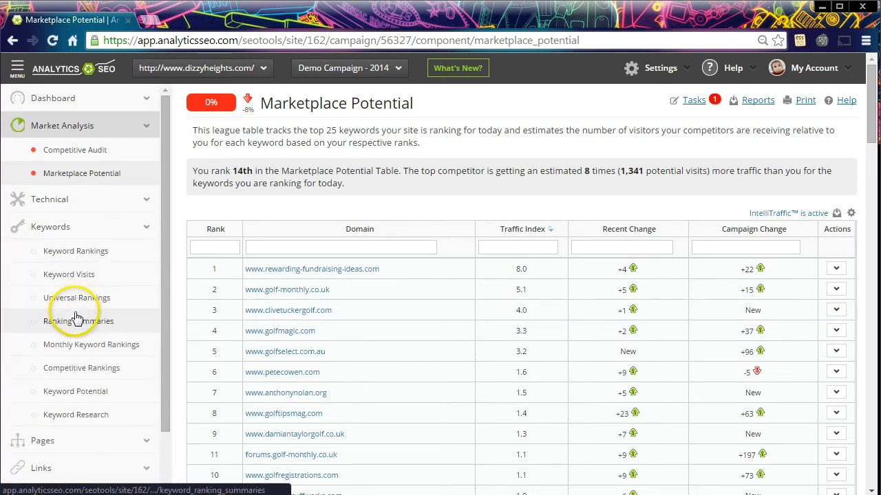
left_click(79, 376)
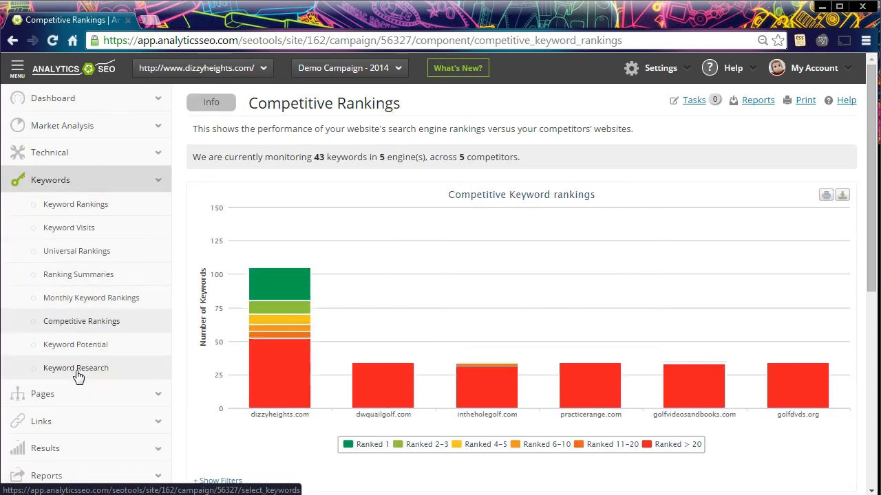
left_click(448, 346)
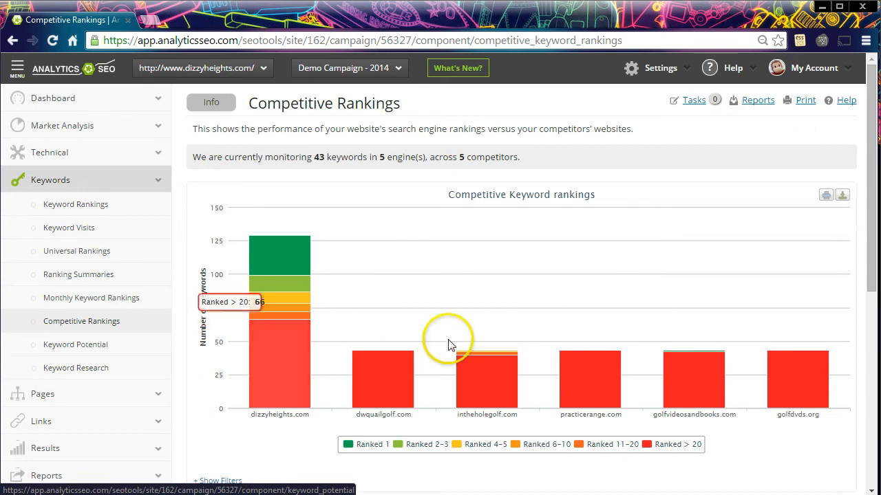
Filter the intheholegolf.com column of the keyword table to rankings 1-10 and hide the Ranked > 20 series in the chart
scroll(448, 348, "down", 3)
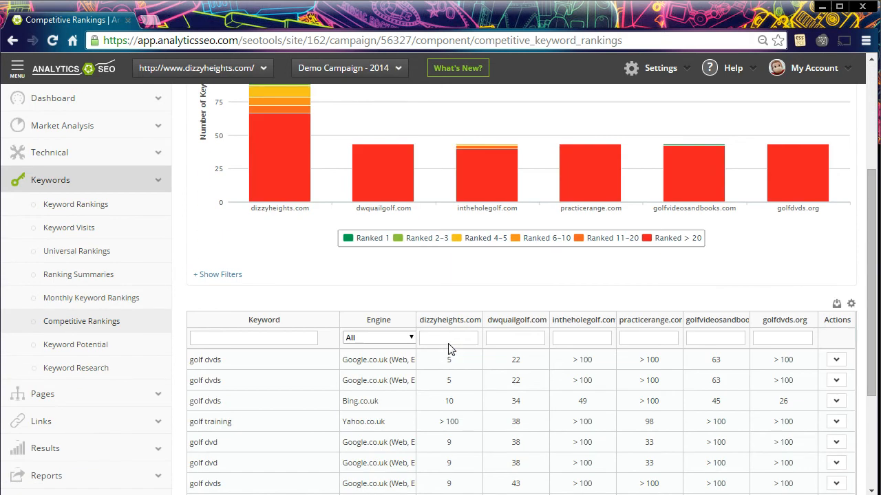
left_click(505, 342)
left_click(585, 322)
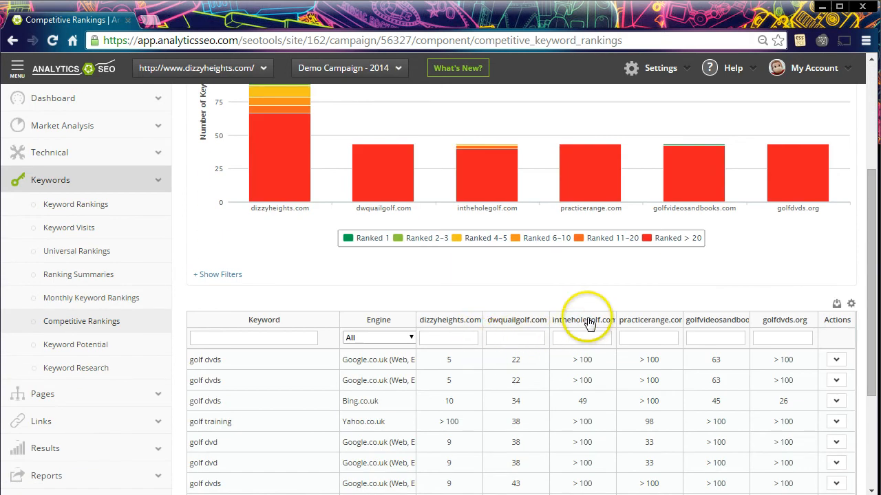
left_click(581, 335)
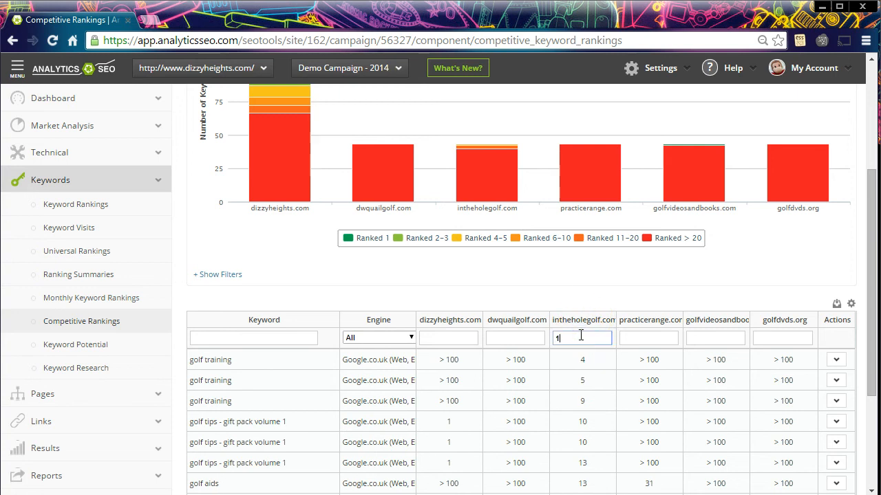
type("1-10")
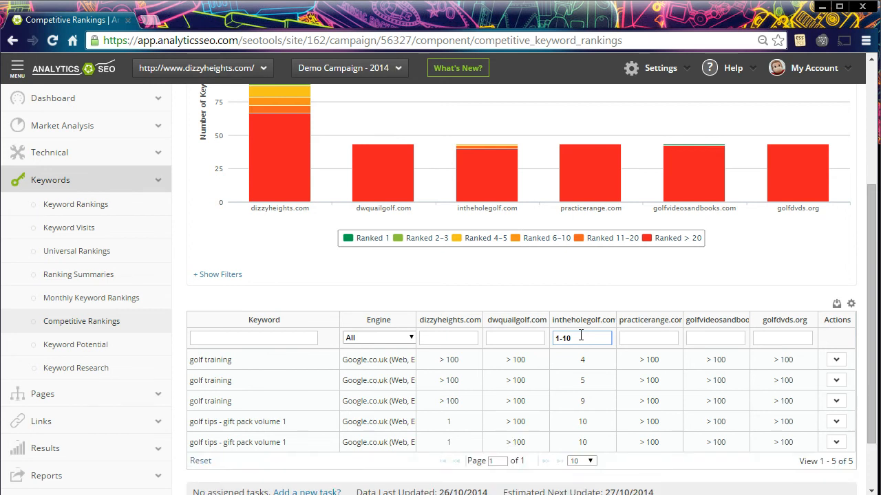
left_click(688, 238)
scroll(689, 245, "up", 3)
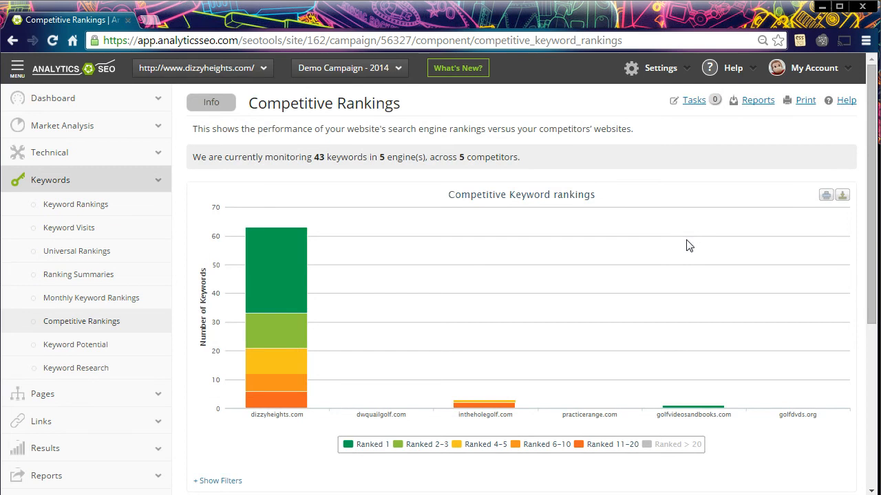
Open the Competitor Links page under Links and collapse the navigation sidebar
left_click(118, 420)
scroll(118, 364, "down", 3)
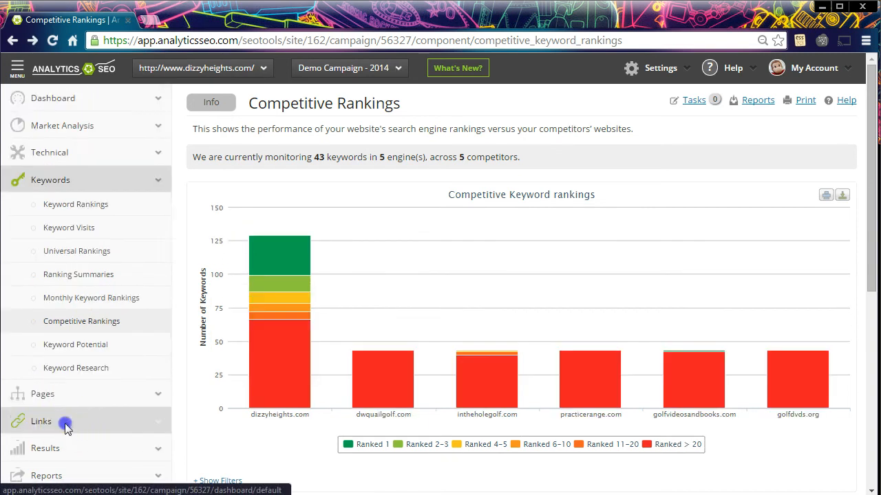
scroll(65, 422, "down", 3)
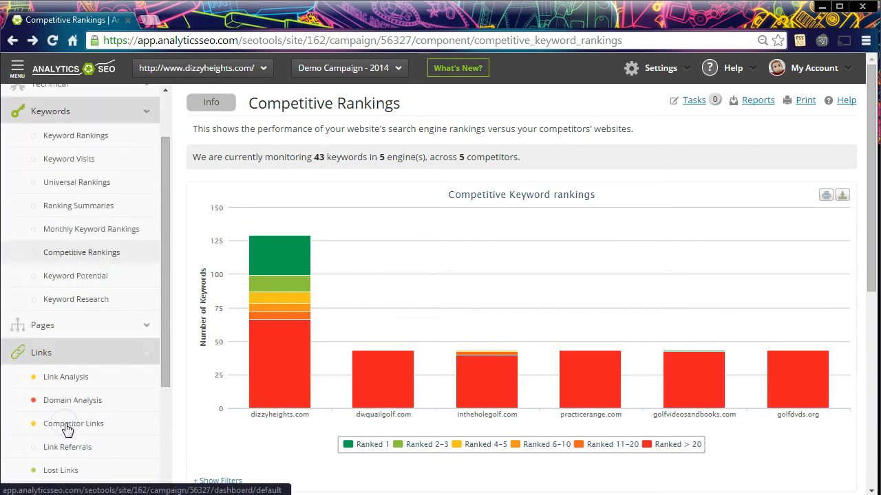
left_click(75, 293)
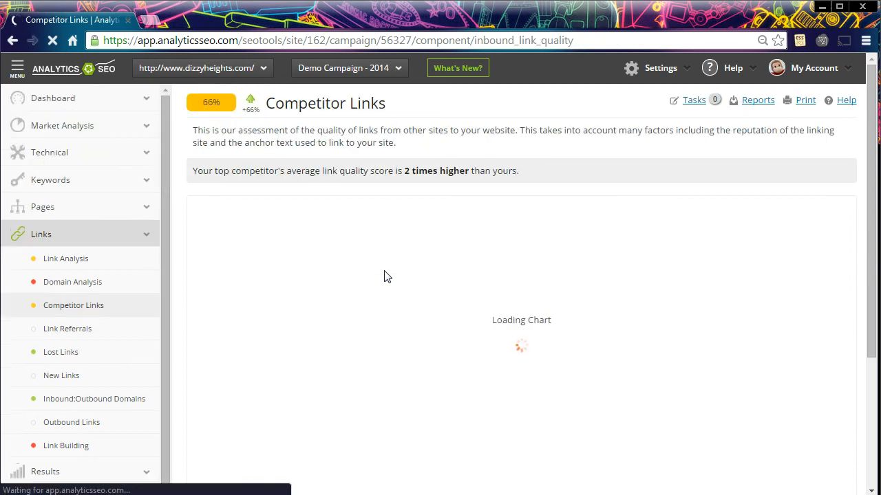
left_click(17, 66)
Toggle the Trust Flow 1 - 10, Trust Flow 11 - 20 and Citation Flow 91 - 100 series off and back on in the chart
scroll(218, 243, "down", 2)
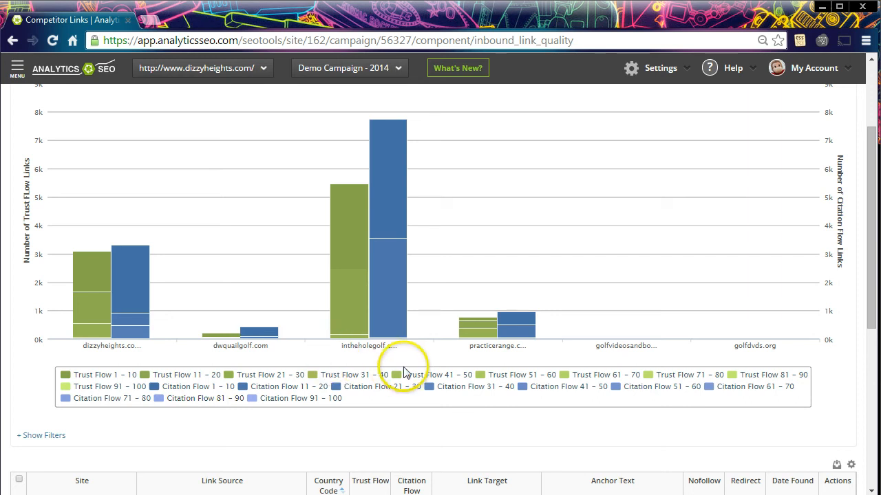
left_click(120, 374)
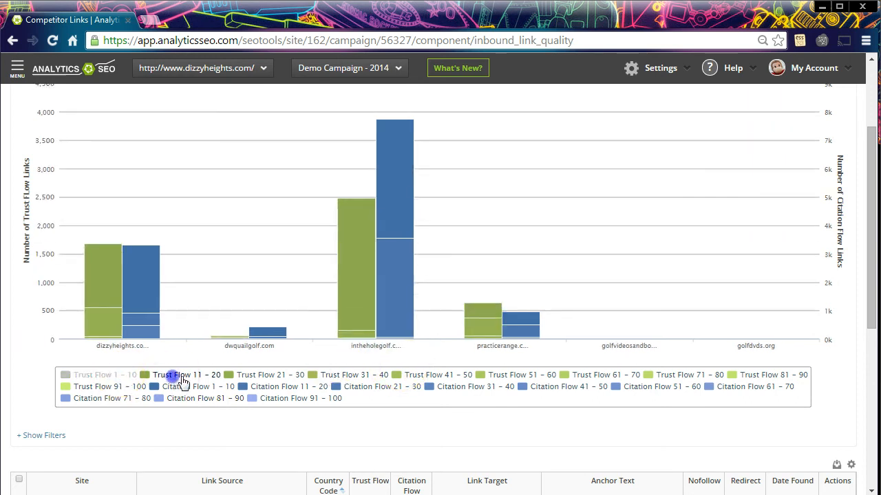
left_click(203, 377)
left_click(207, 375)
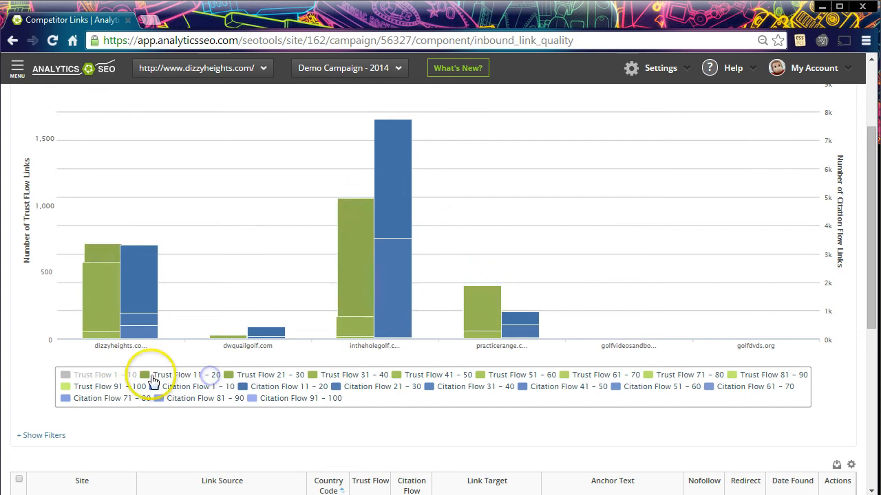
left_click(126, 374)
left_click(331, 401)
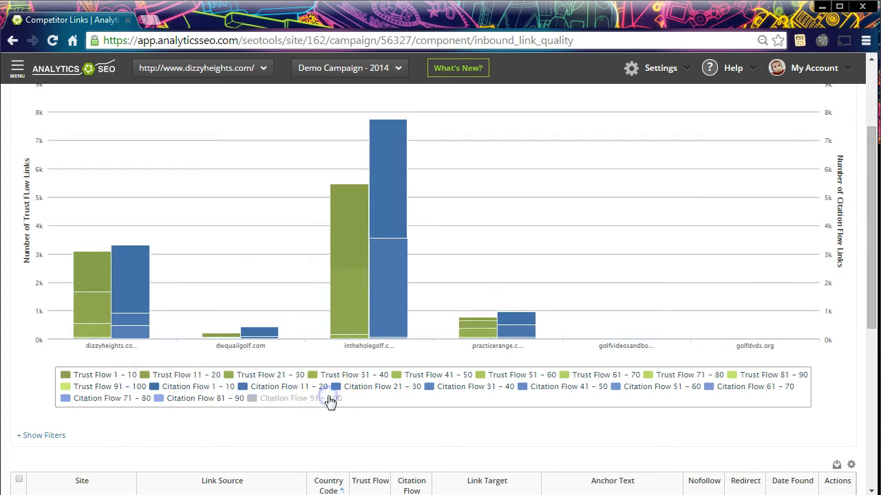
left_click(329, 401)
Review the filtered intheholegolf.com links, reset the table filters and highlight the total number of links
scroll(255, 405, "down", 3)
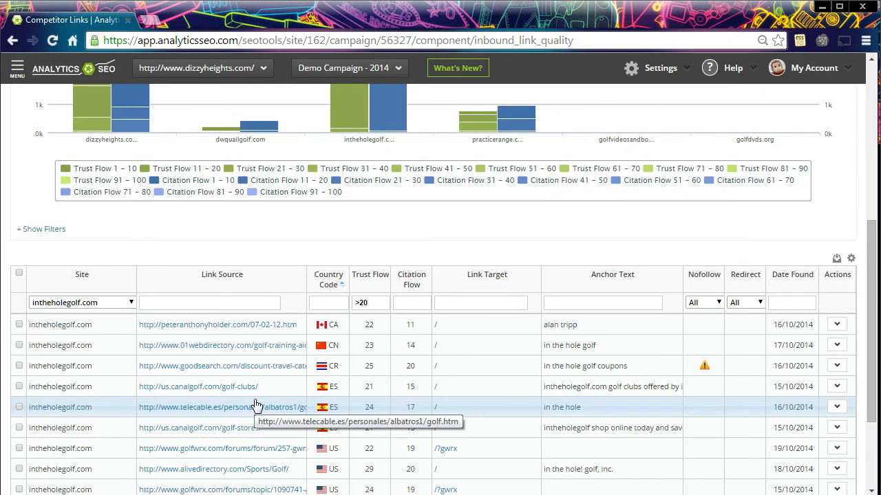
scroll(285, 404, "down", 1)
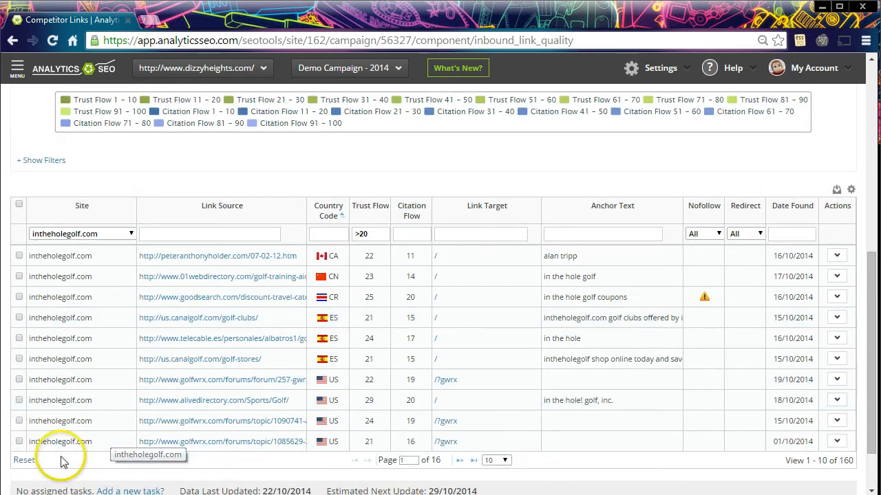
left_click(24, 460)
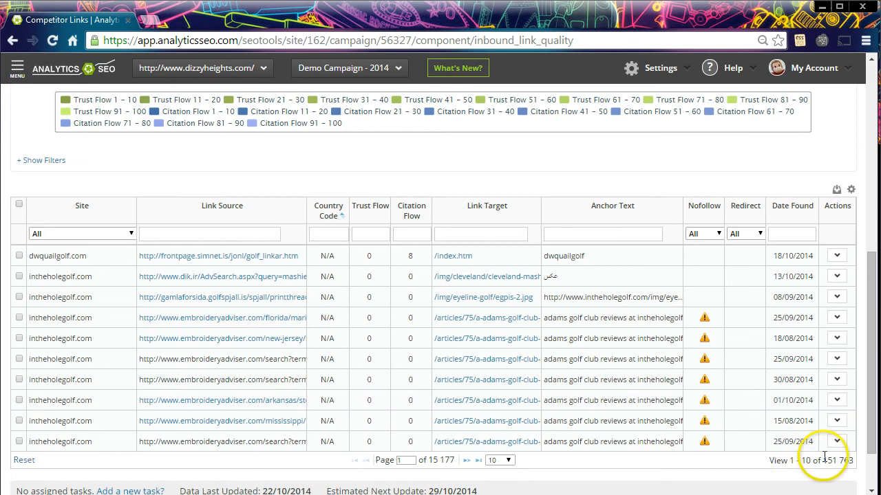
left_click_drag(823, 461, 843, 462)
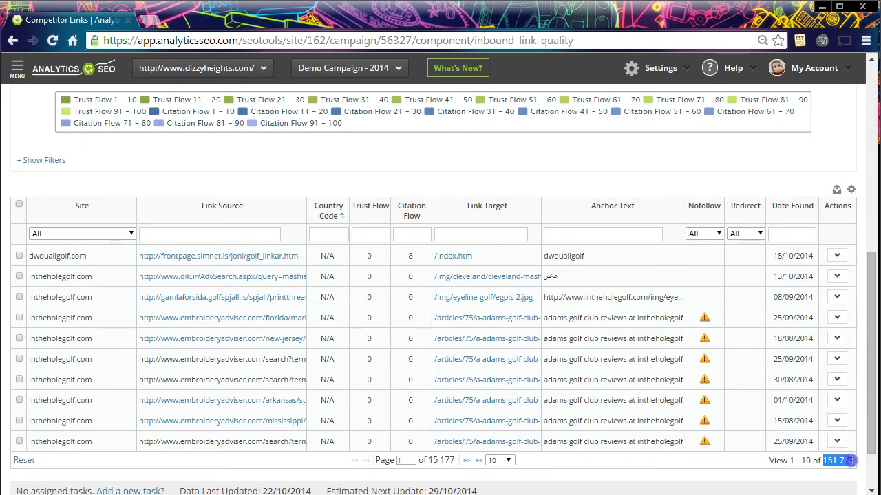
scroll(826, 365, "up", 10)
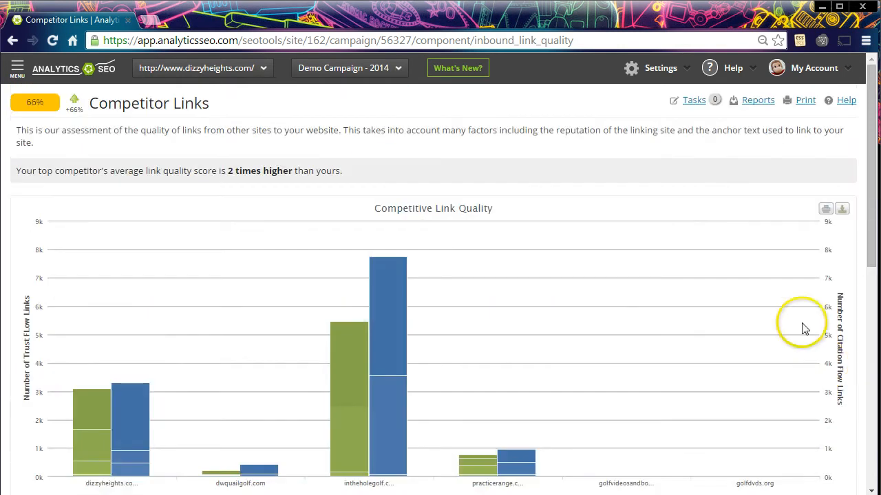
left_click(681, 71)
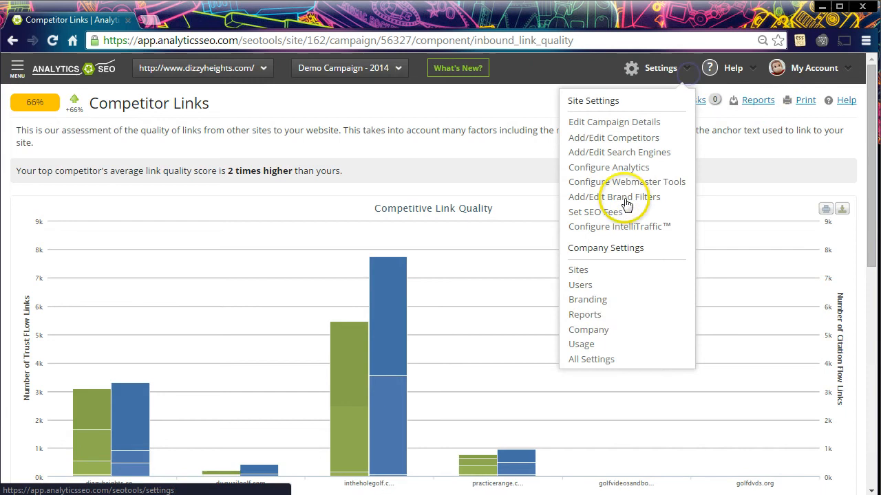
left_click(583, 346)
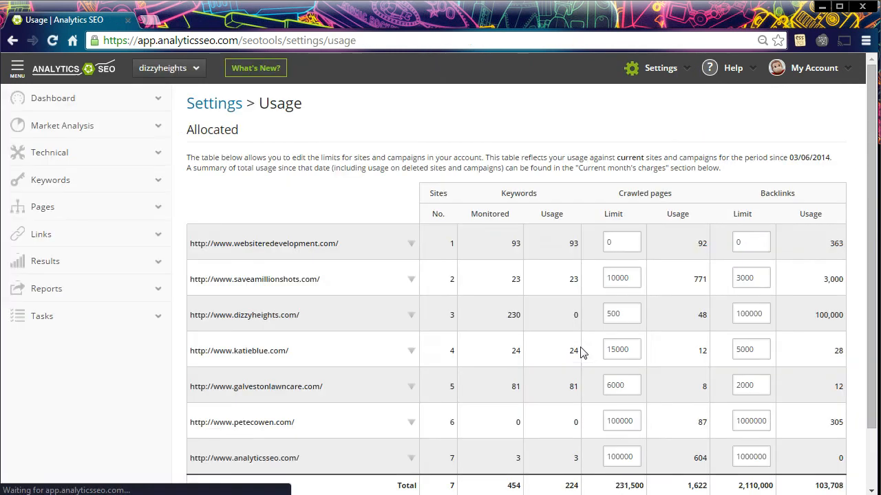
double_click(756, 274)
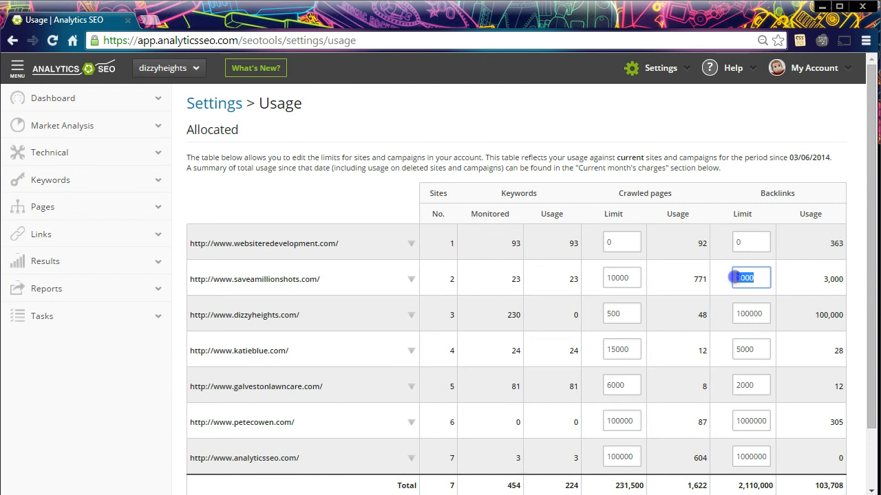
double_click(741, 314)
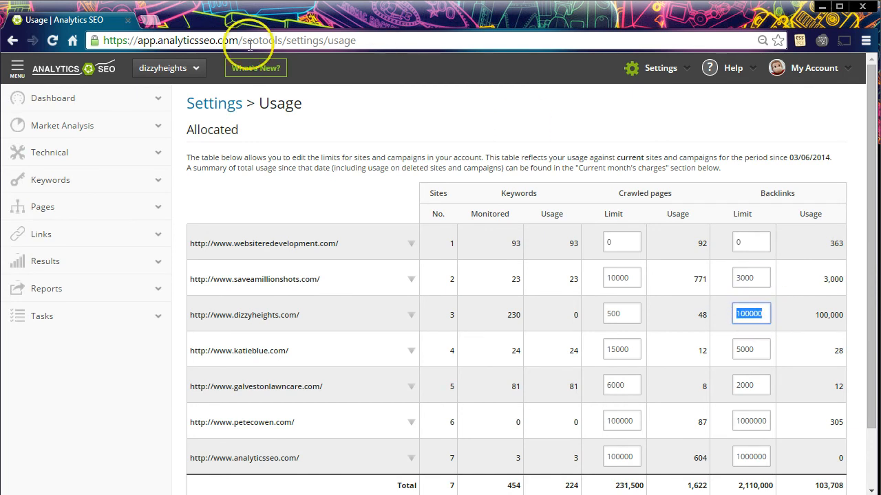
left_click(12, 40)
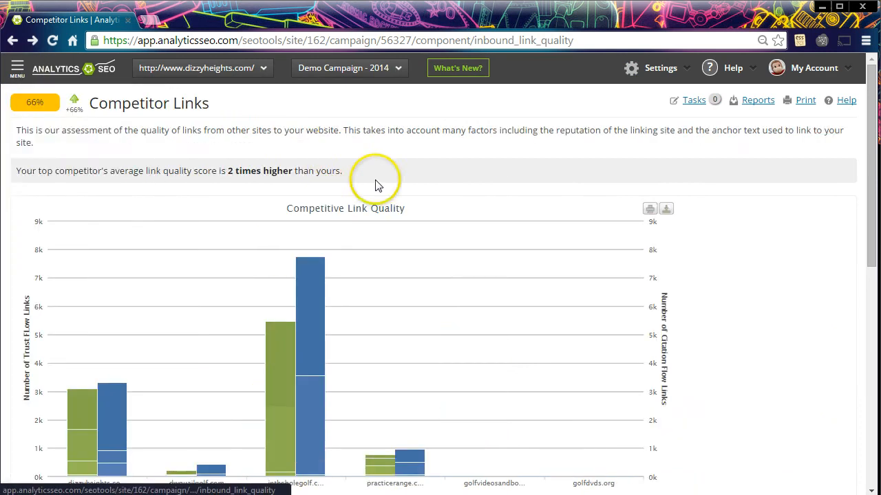
Export the Competitive Link Quality chart to PNG and dismiss the download bar
scroll(378, 187, "down", 6)
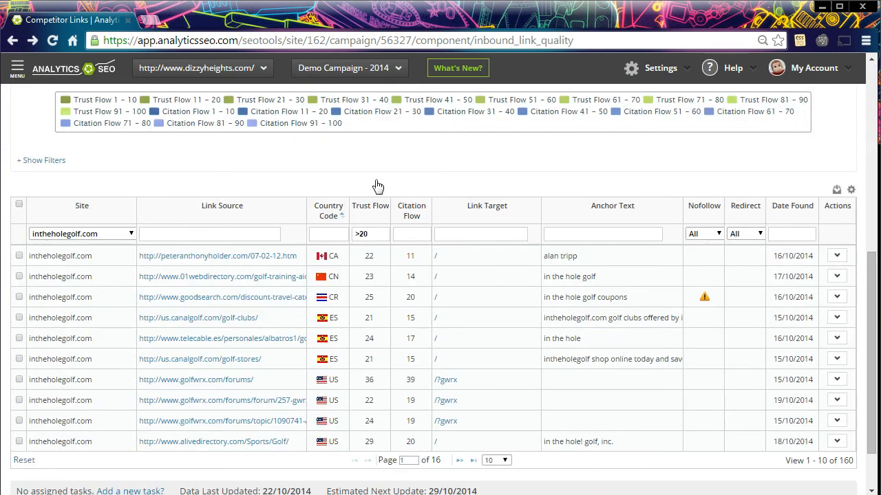
scroll(378, 186, "up", 6)
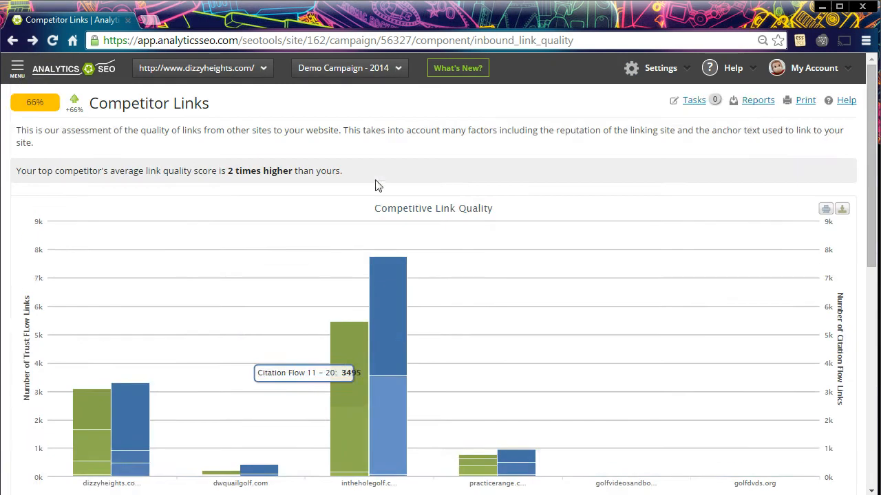
left_click(841, 208)
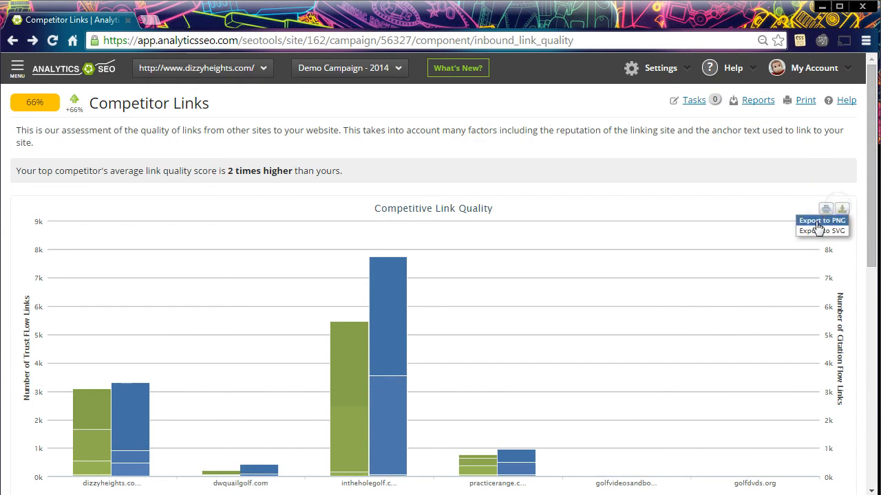
left_click(826, 220)
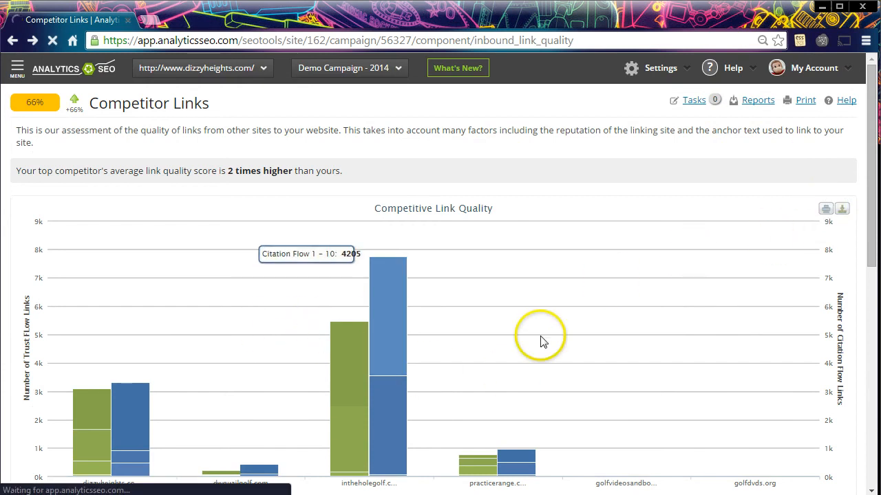
scroll(605, 241, "down", 1)
scroll(605, 232, "down", 3)
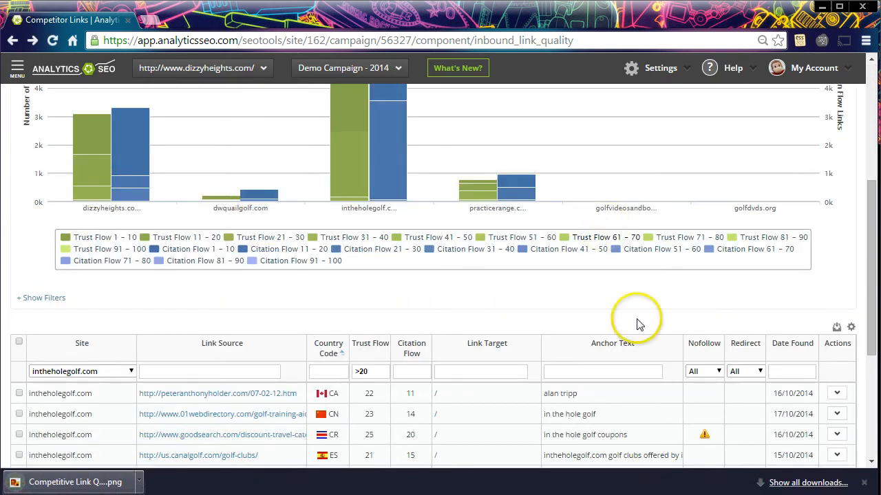
left_click(864, 486)
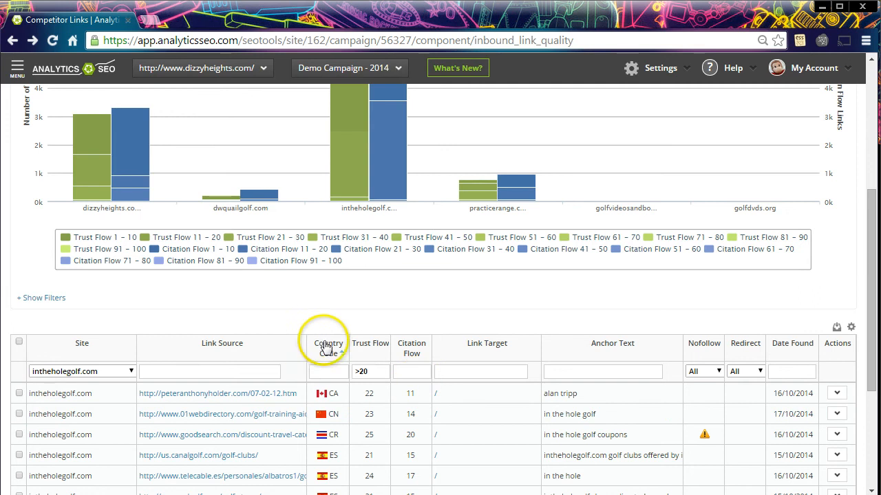
Review the Site filter's competitor options and the Link Source and Link Target filters of the links table
scroll(261, 319, "down", 1)
scroll(262, 316, "down", 1)
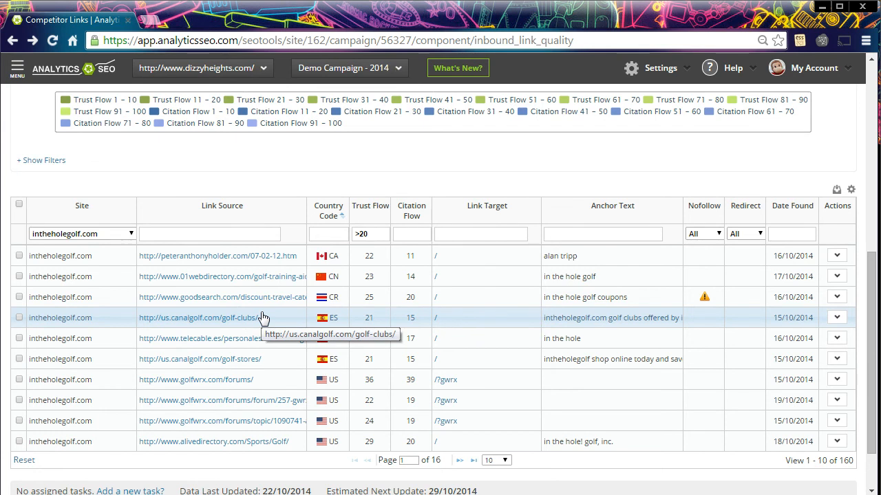
left_click(131, 234)
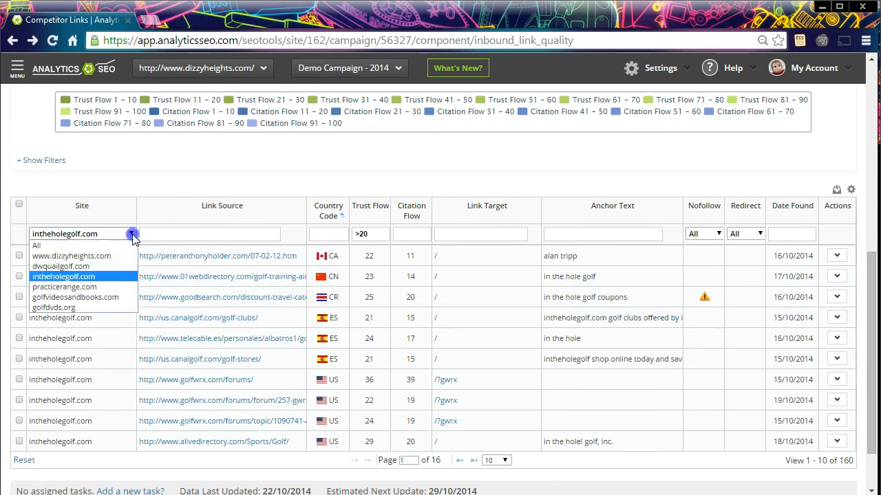
left_click(172, 234)
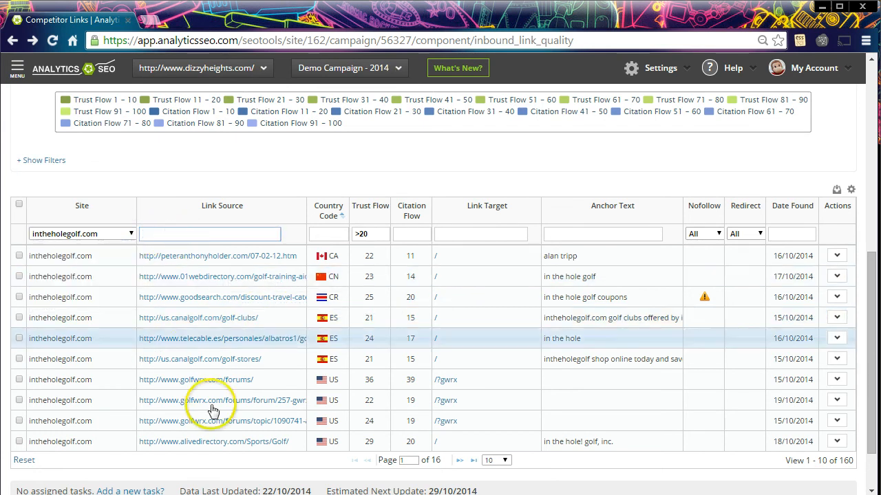
left_click(520, 235)
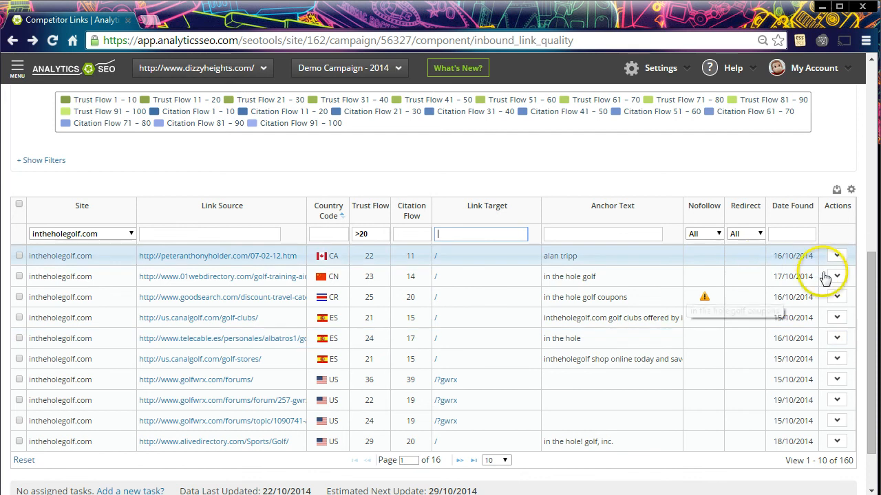
left_click(837, 318)
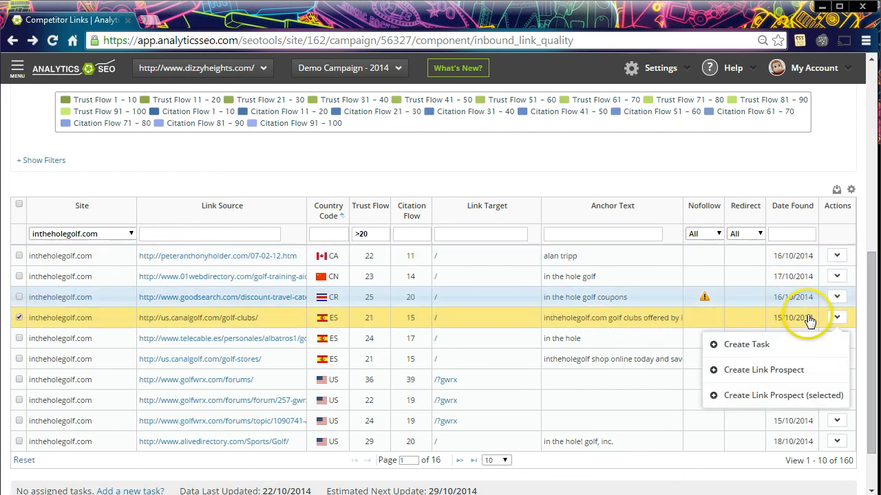
left_click(785, 372)
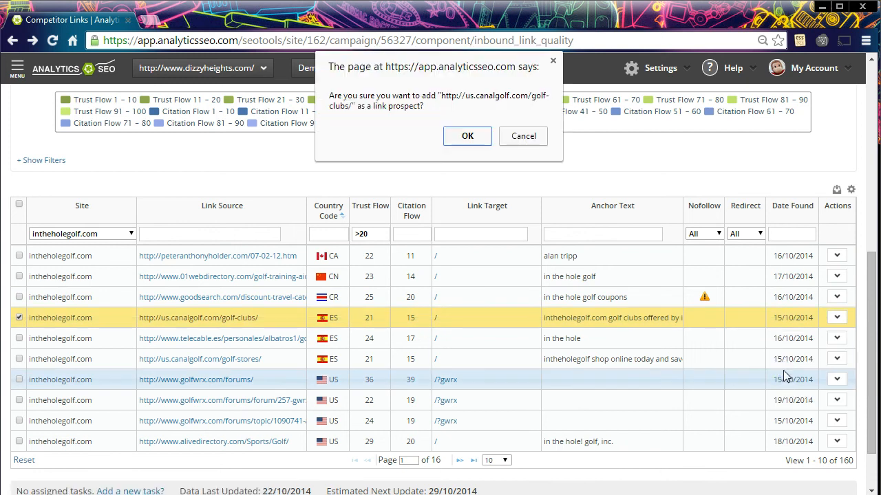
left_click(473, 137)
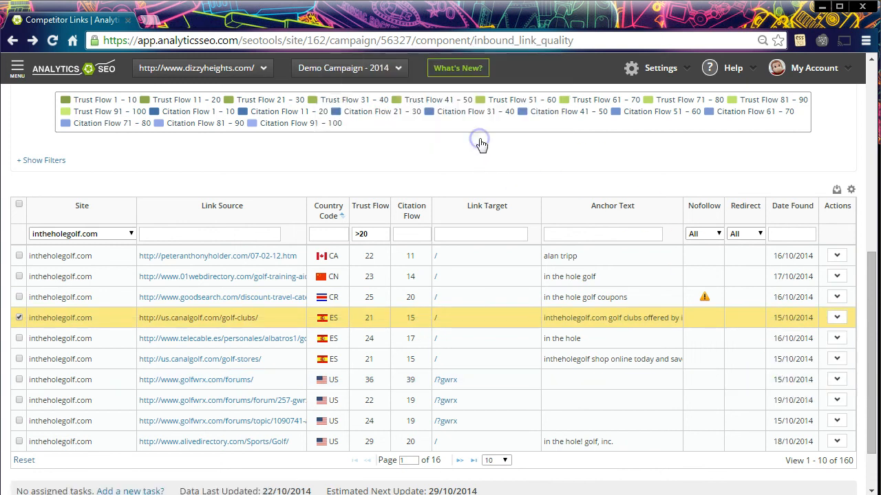
scroll(360, 218, "up", 3)
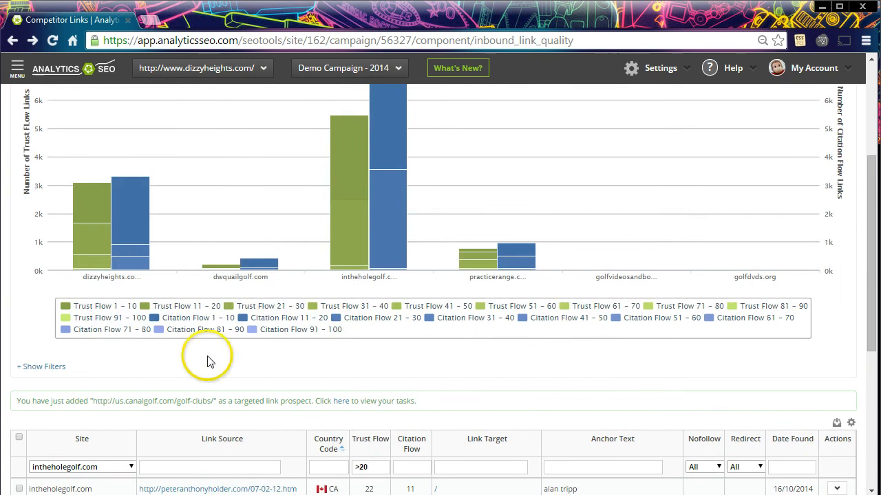
left_click(341, 402)
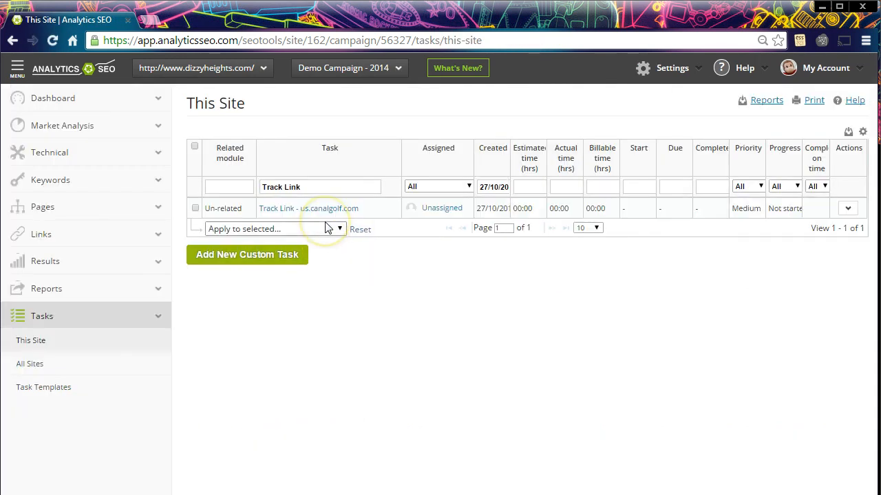
Return to the Competitor Links page and add the telecable.es and us.canalgolf.com/golf-stores/ links together as link prospects
left_click(13, 40)
scroll(442, 313, "up", 4)
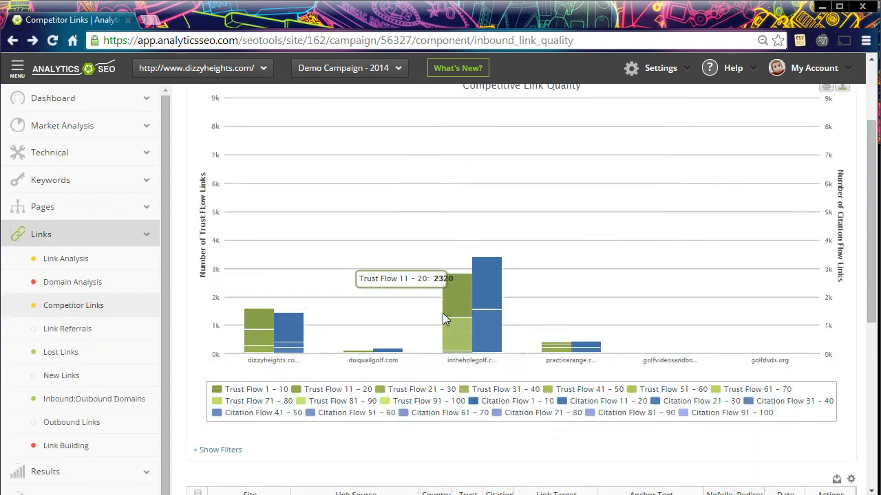
scroll(442, 315, "down", 6)
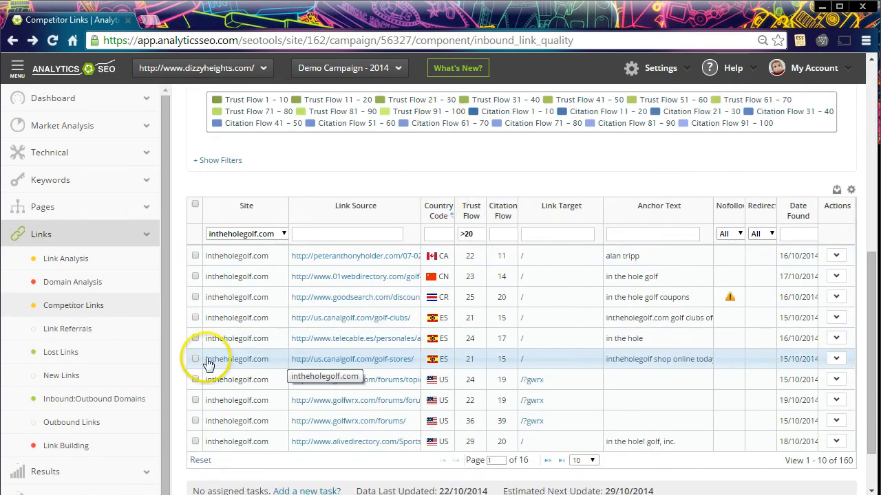
left_click(195, 338)
left_click(195, 358)
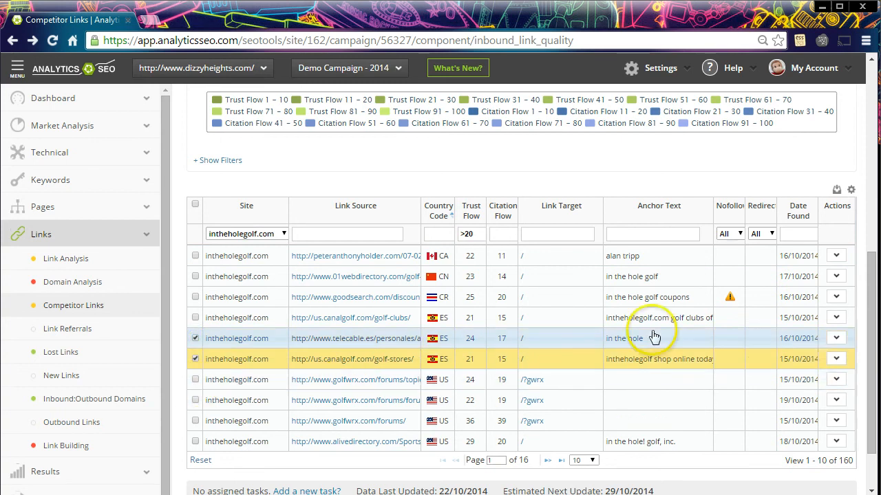
left_click(836, 358)
left_click(823, 436)
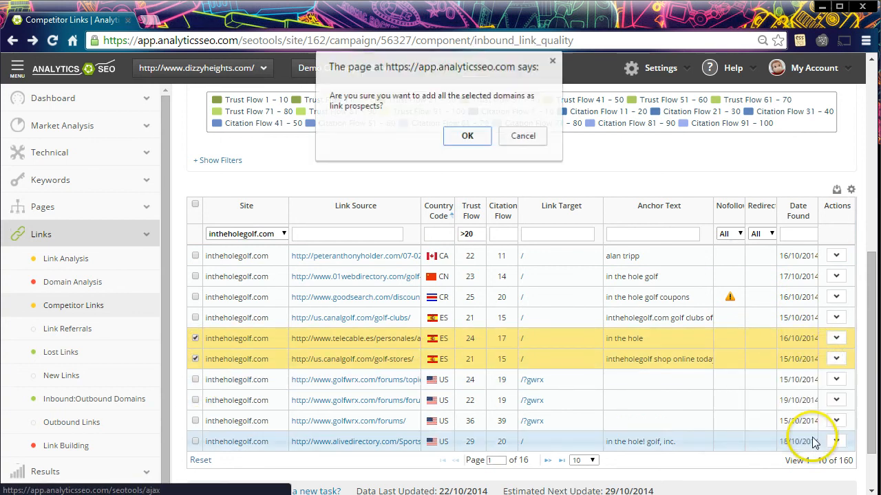
left_click(485, 140)
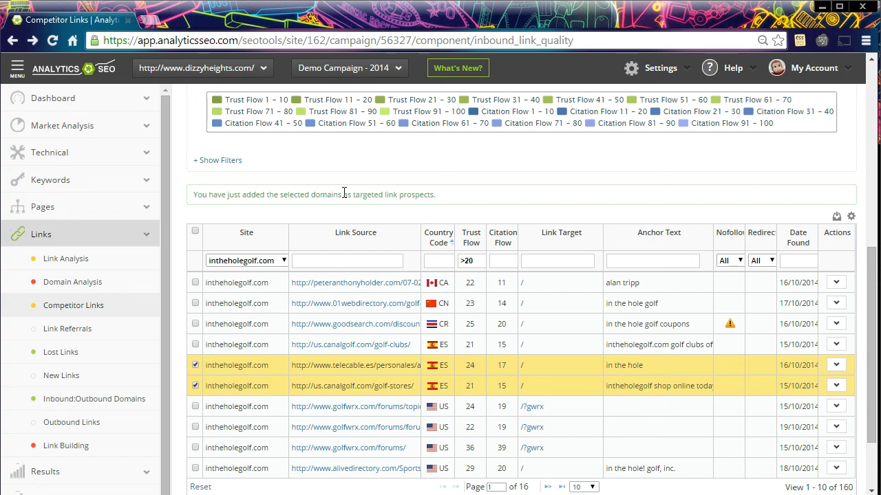
Open the Link Building page and review the Link Building Progress chart and the prospects table
left_click(95, 447)
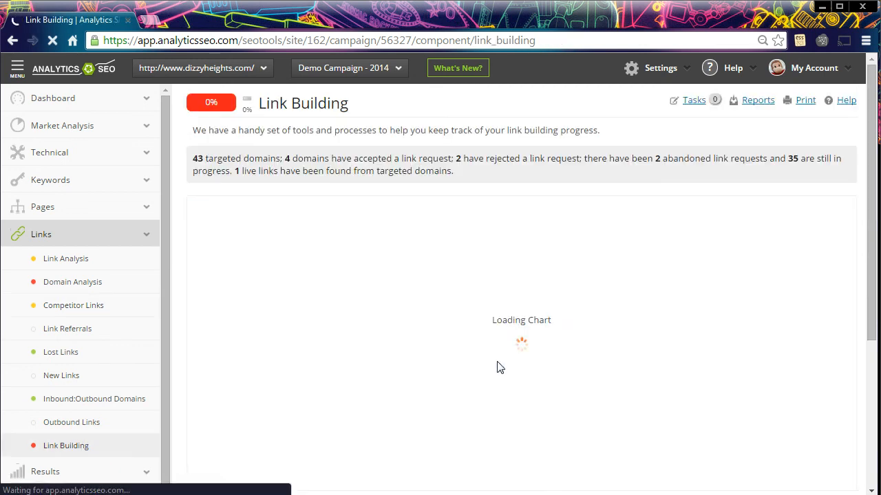
left_click(558, 262)
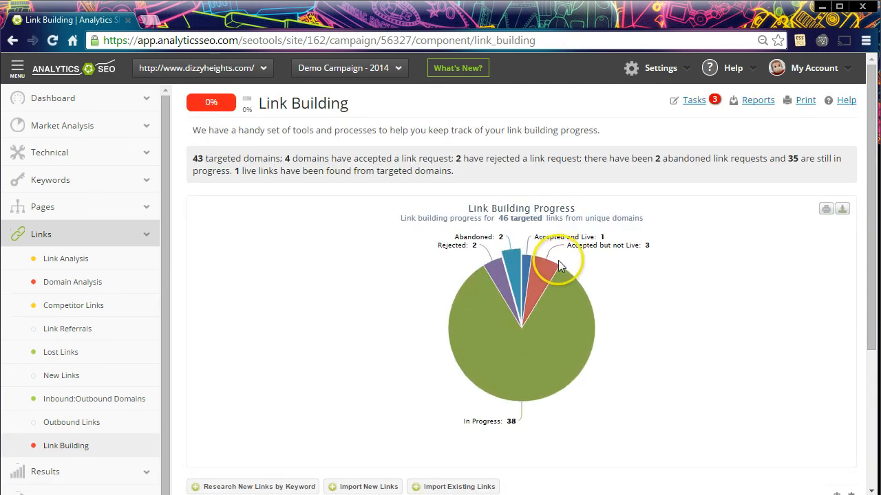
scroll(558, 267, "down", 3)
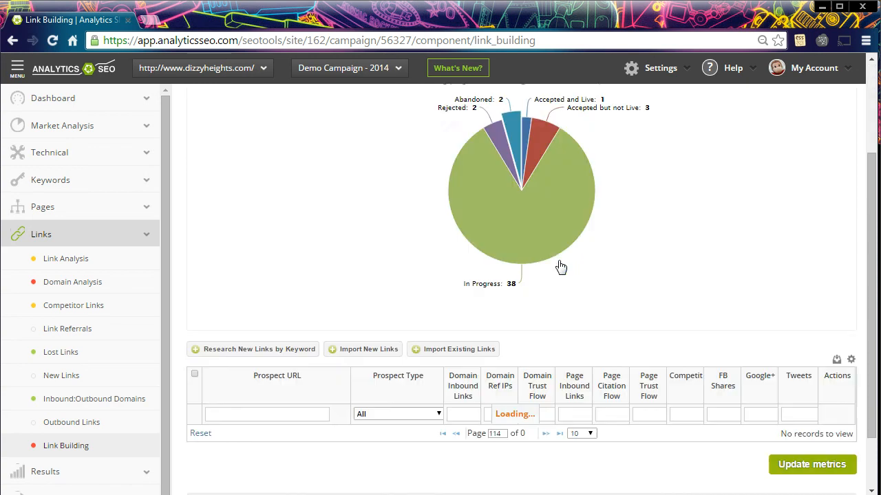
scroll(558, 263, "up", 3)
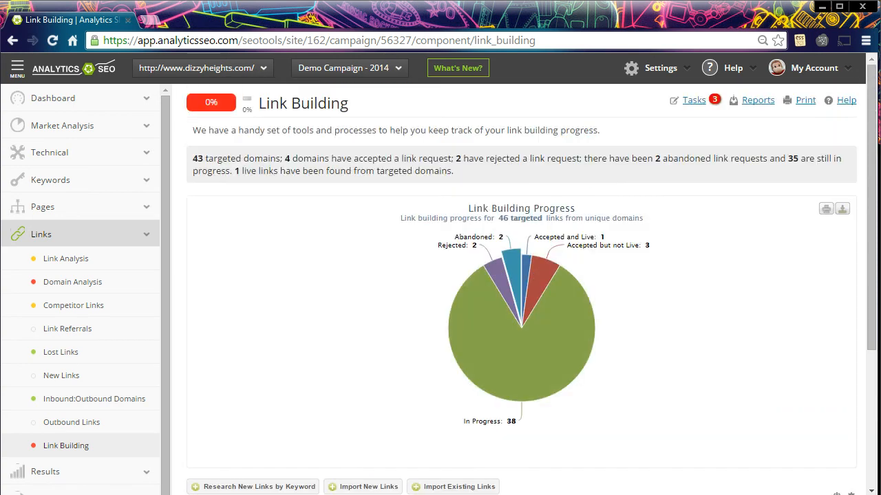
left_click(693, 101)
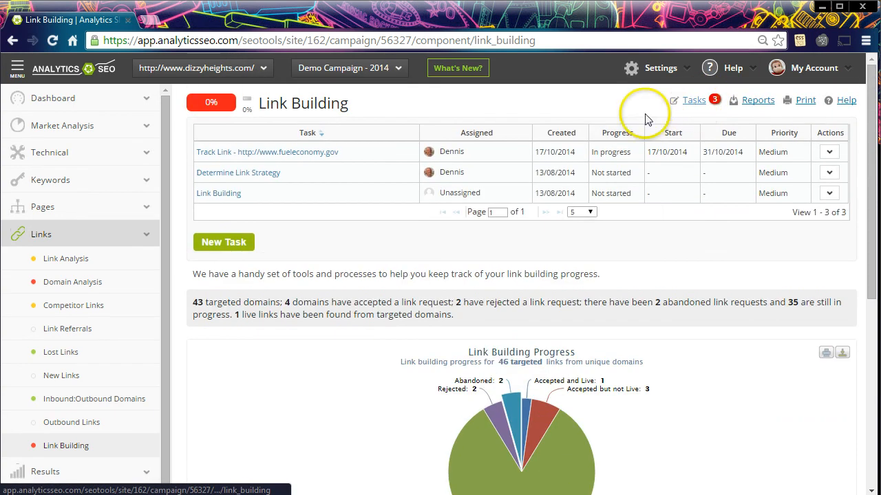
left_click(308, 161)
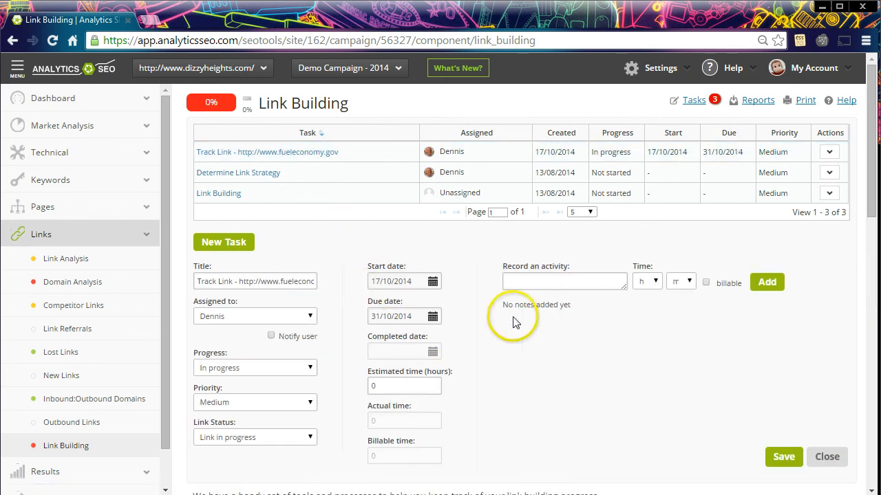
left_click(518, 281)
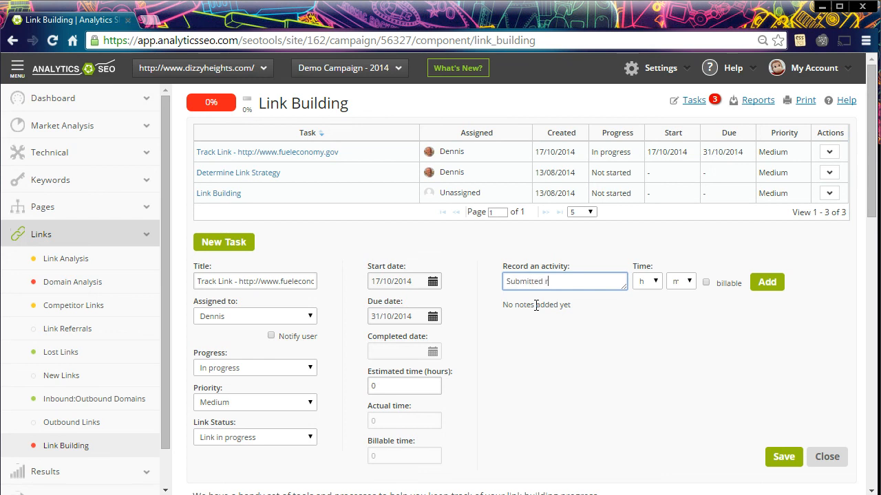
type("Submitted request via blog comment")
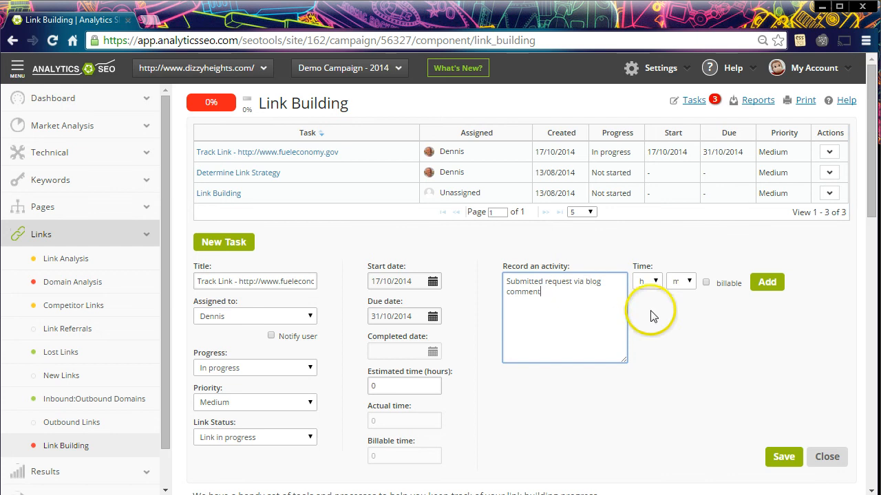
left_click(681, 281)
left_click(677, 304)
left_click(780, 291)
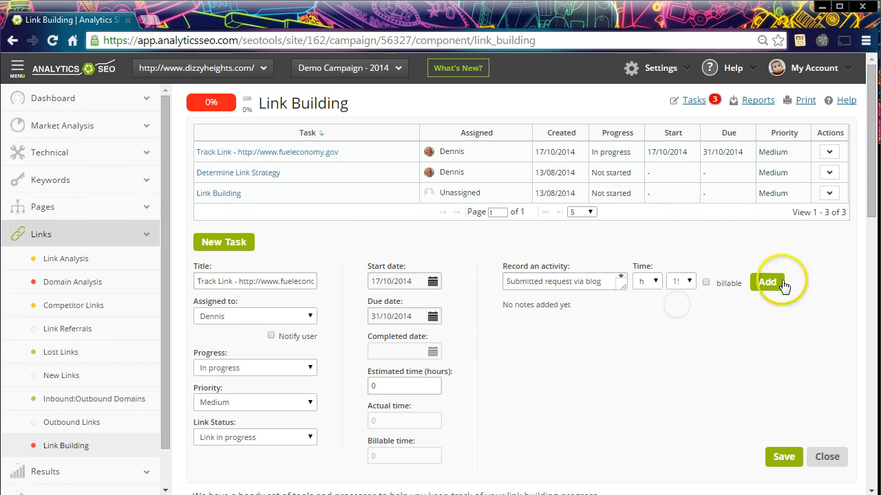
left_click(776, 283)
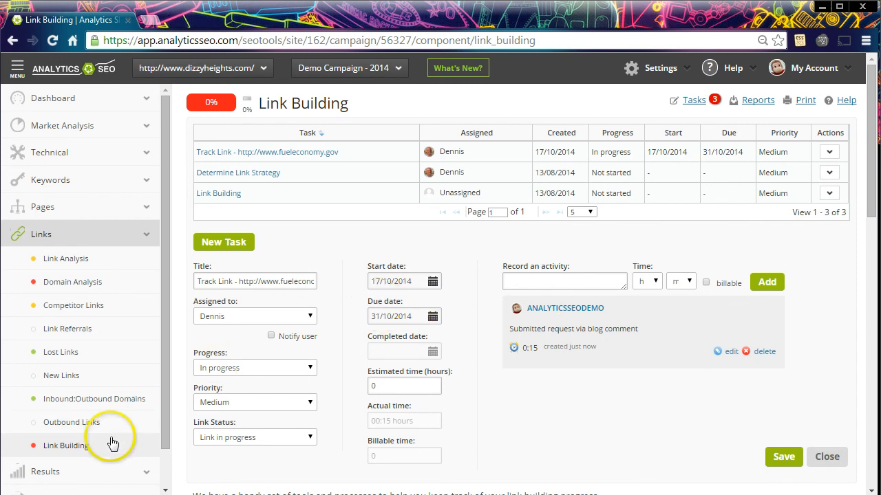
left_click(695, 100)
Widen the link prospects table and sort it by Competitors with the highest number first
scroll(609, 271, "down", 4)
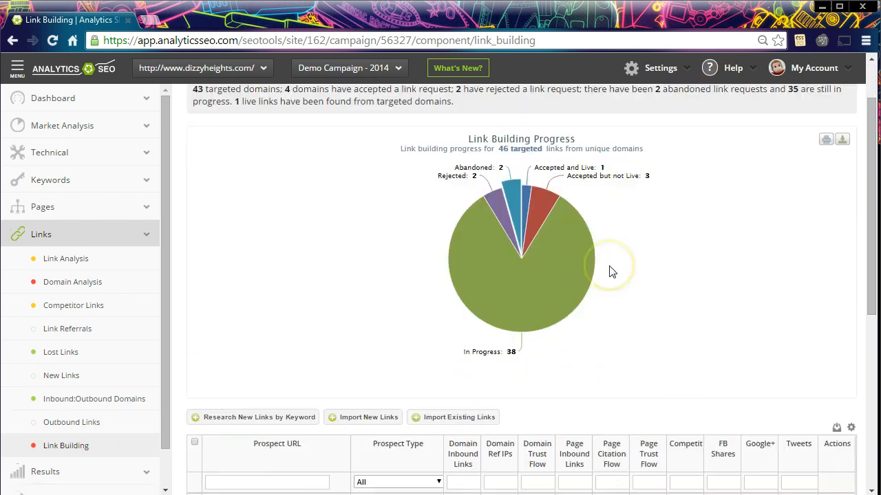
left_click(18, 68)
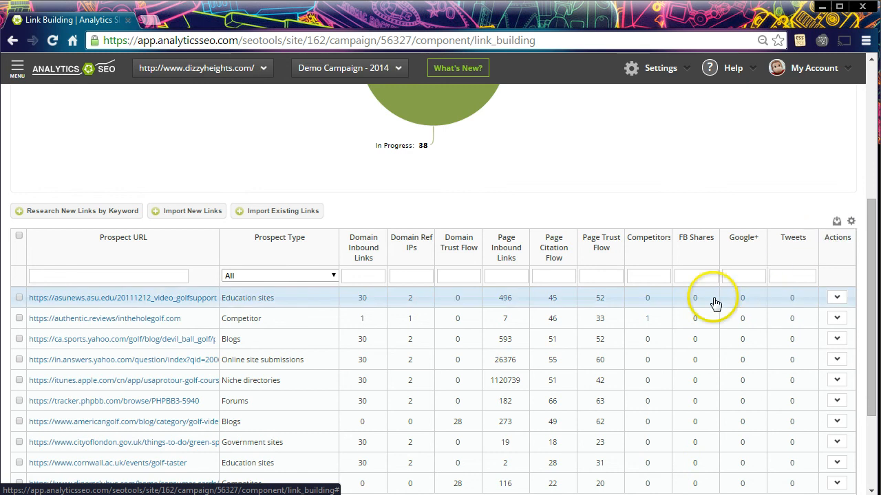
left_click(649, 241)
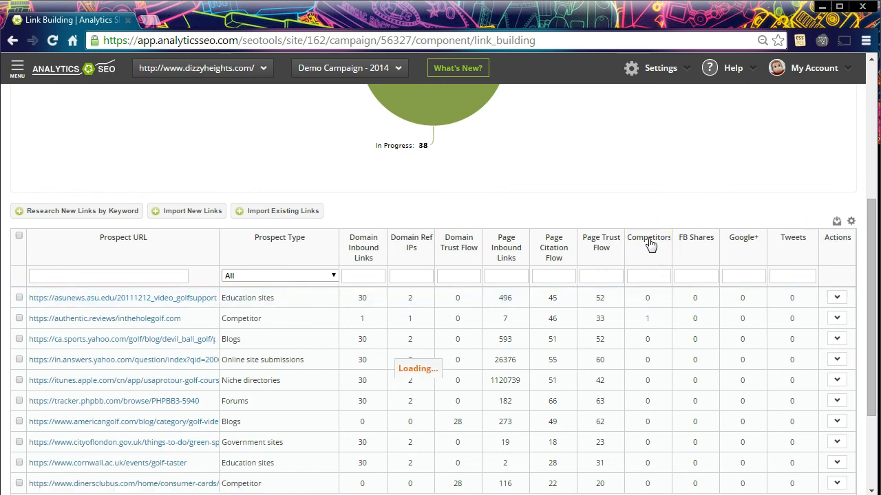
left_click(649, 241)
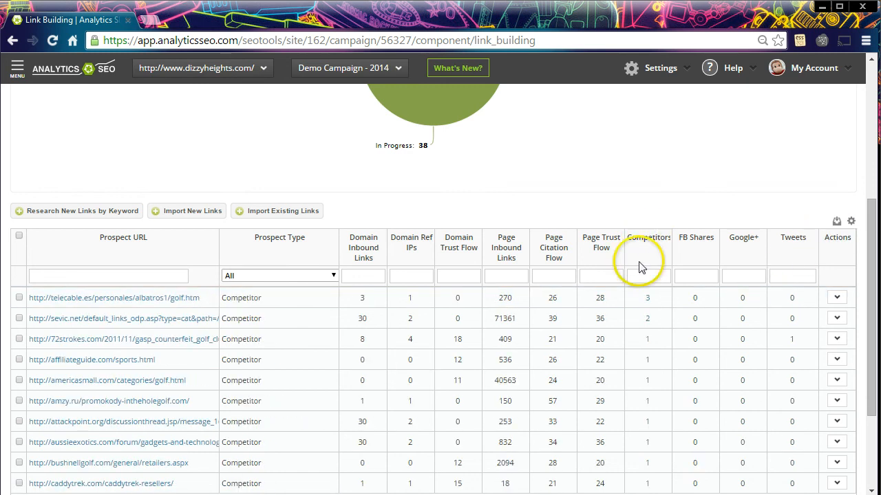
Open the competitor links behind the telecable.es prospect and review which competitors they point to
left_click(647, 300)
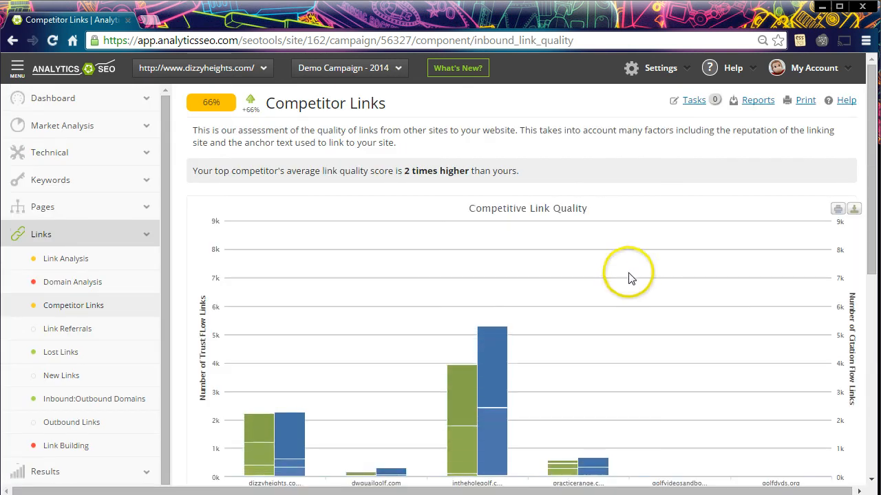
scroll(629, 275, "down", 4)
scroll(629, 280, "down", 2)
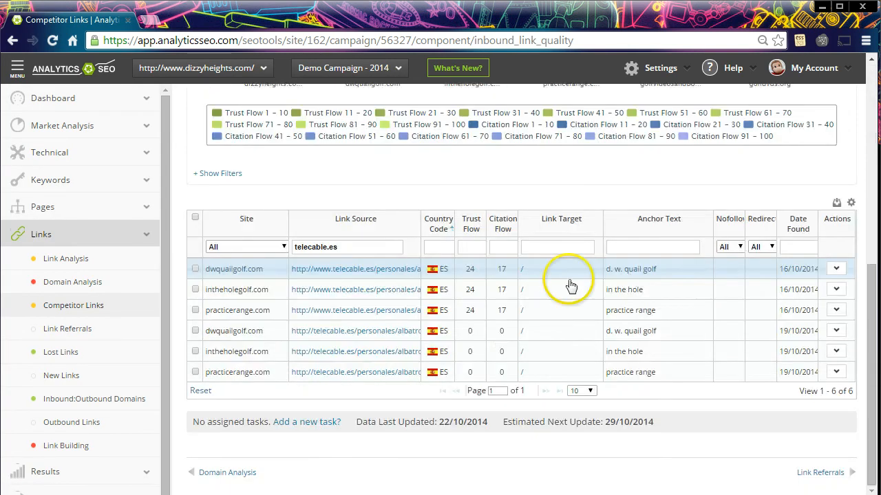
left_click(10, 77)
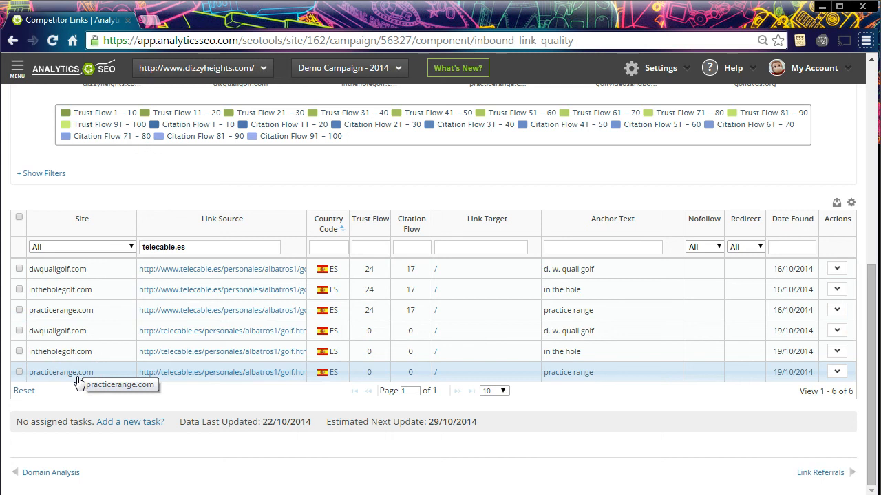
Return to Link Building and start work on the asunews.asu.edu prospect, saving the request as submitted by Email with status Link in progress
left_click(12, 40)
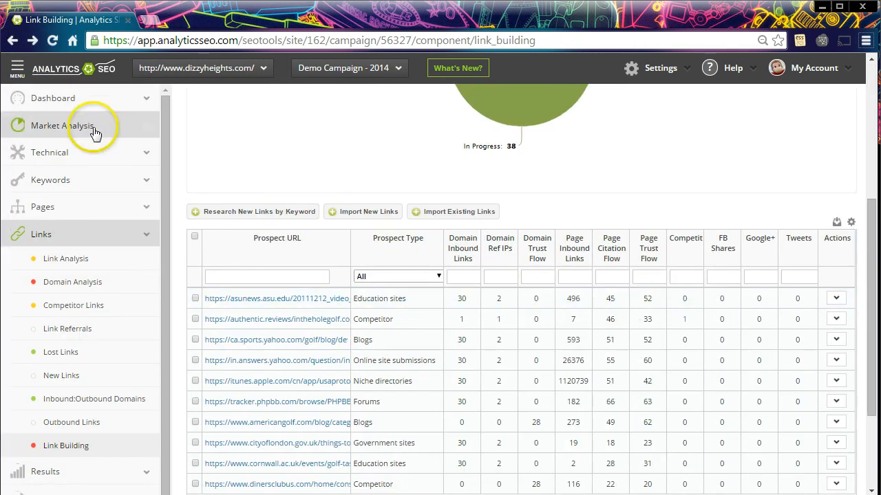
left_click(17, 69)
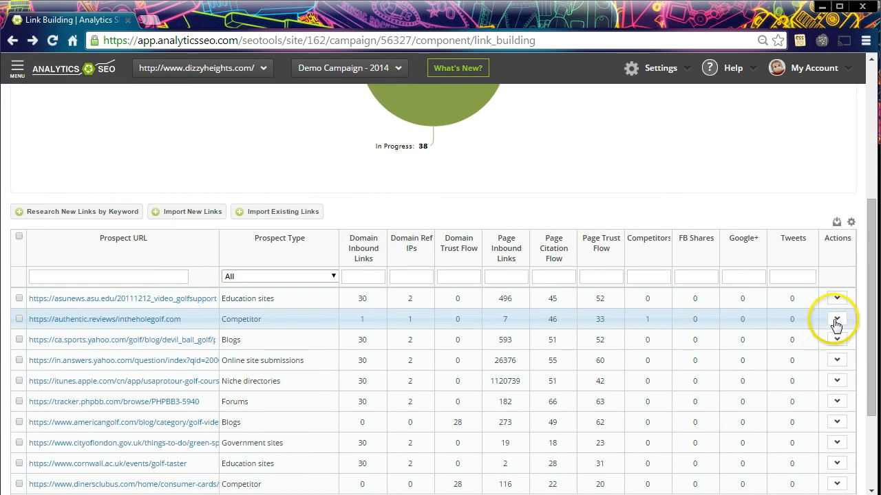
left_click(838, 298)
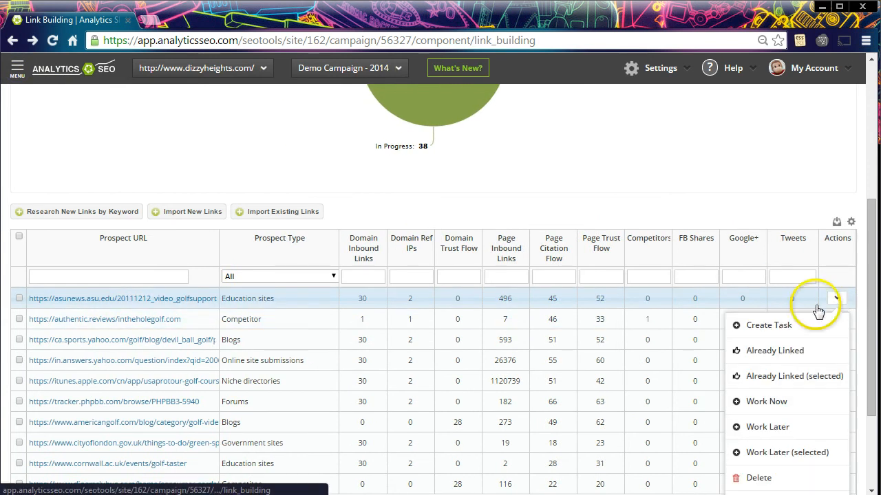
left_click(778, 406)
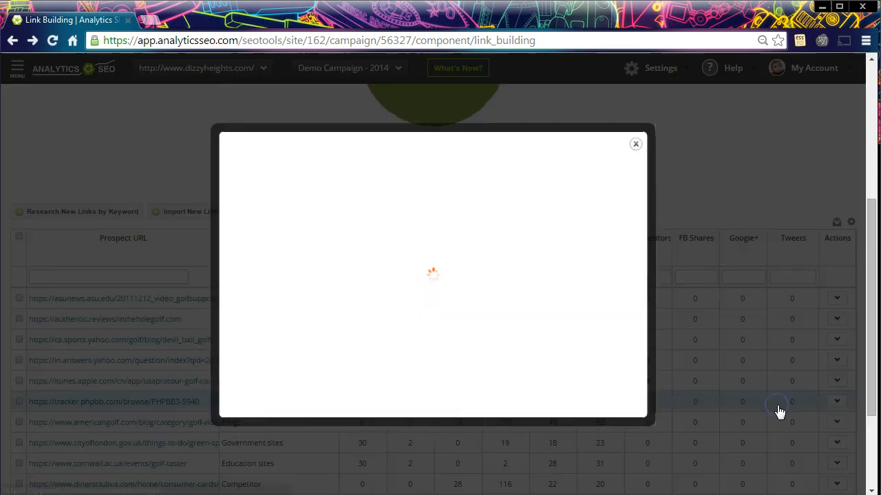
left_click(278, 168)
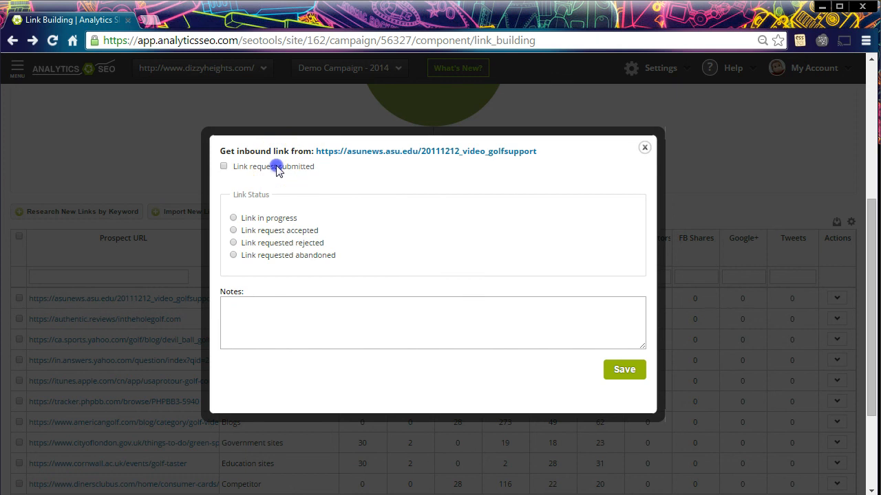
left_click(233, 219)
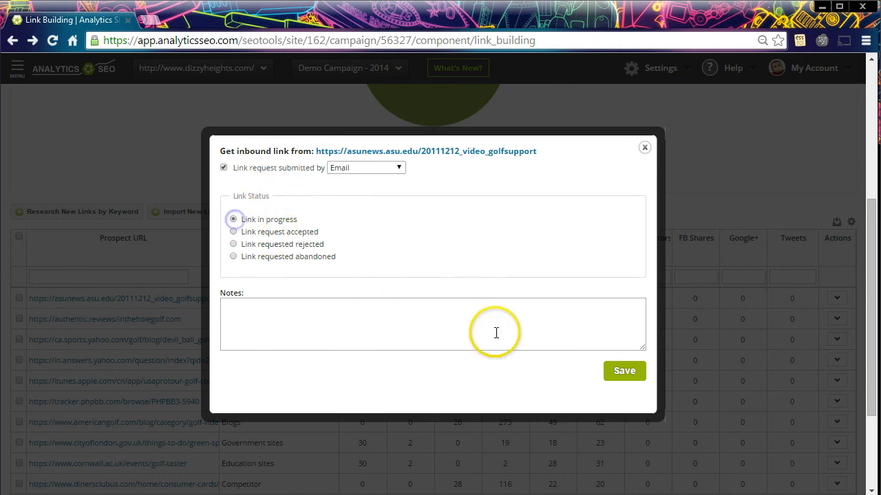
left_click(626, 371)
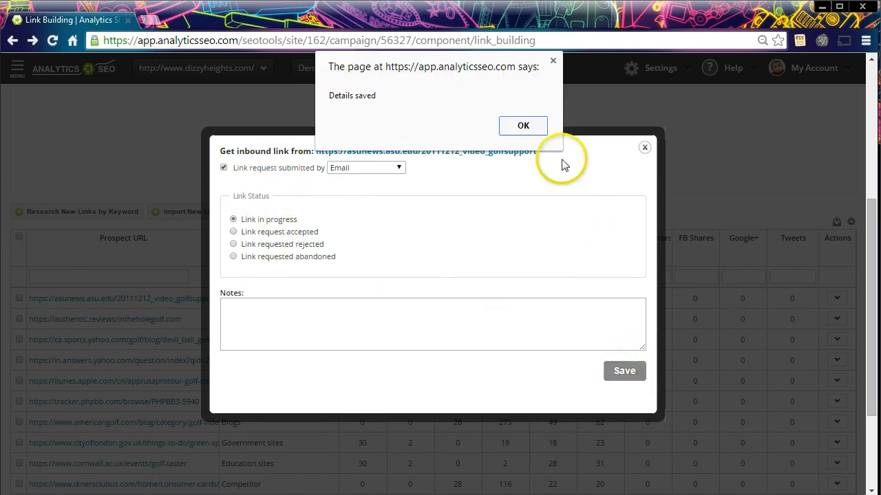
left_click(523, 125)
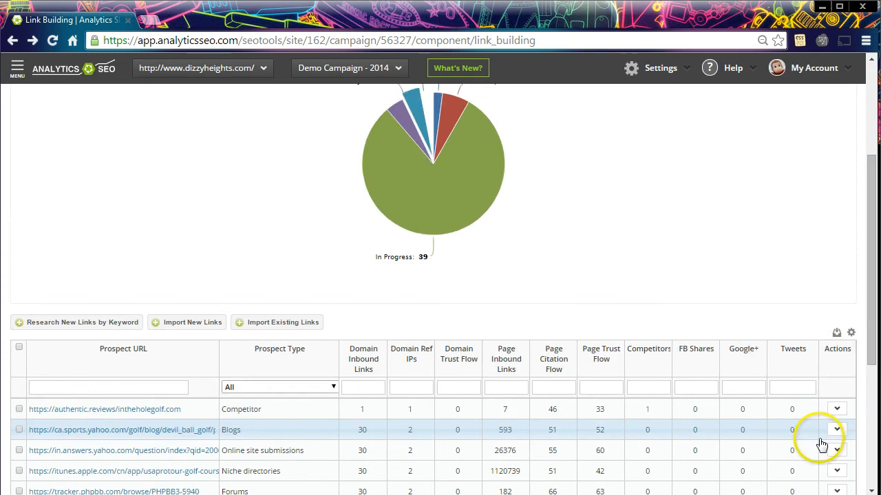
left_click(835, 430)
scroll(799, 361, "down", 3)
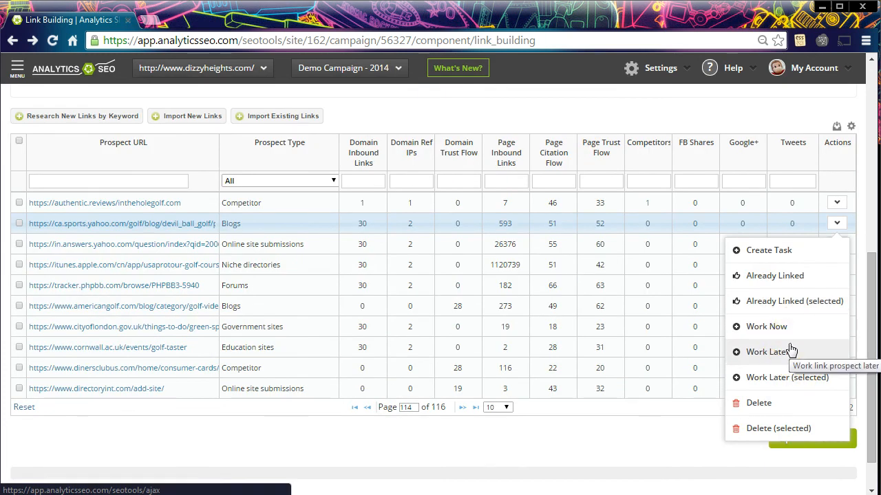
left_click(313, 285)
left_click(310, 306)
left_click(780, 389)
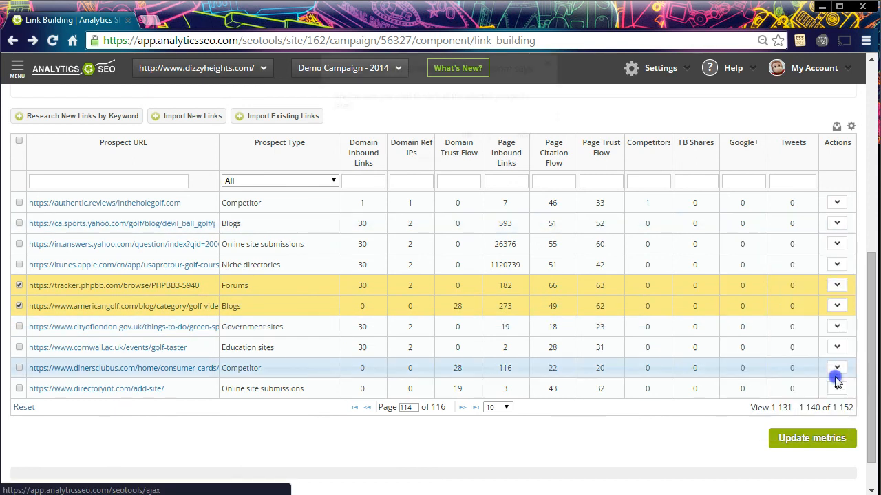
left_click(465, 137)
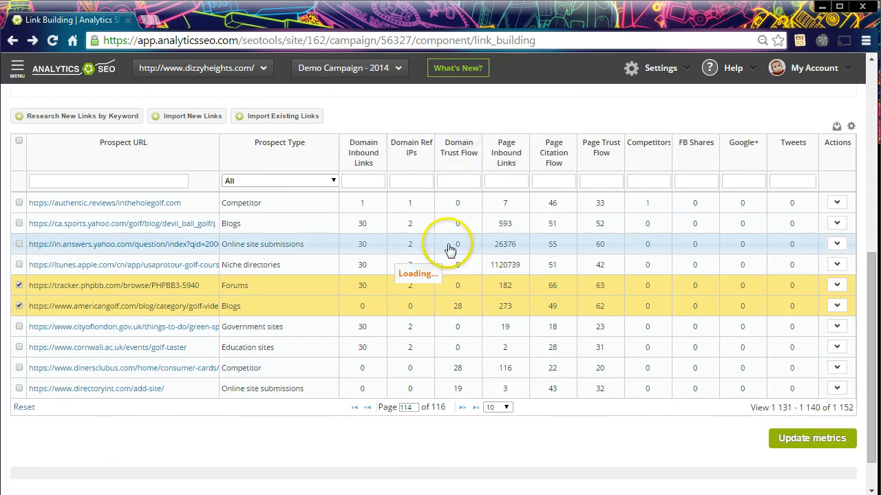
Open the Tasks list containing the two prospects set to Work Later
scroll(446, 248, "up", 3)
scroll(446, 247, "up", 3)
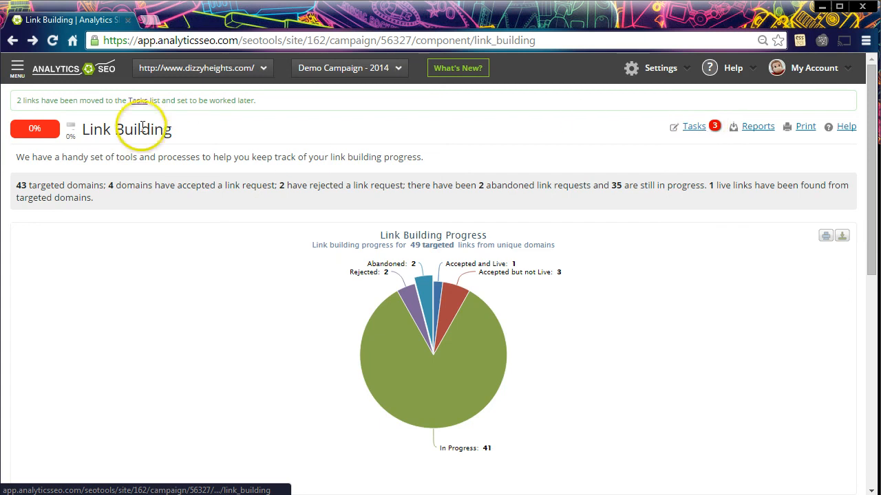
left_click(138, 100)
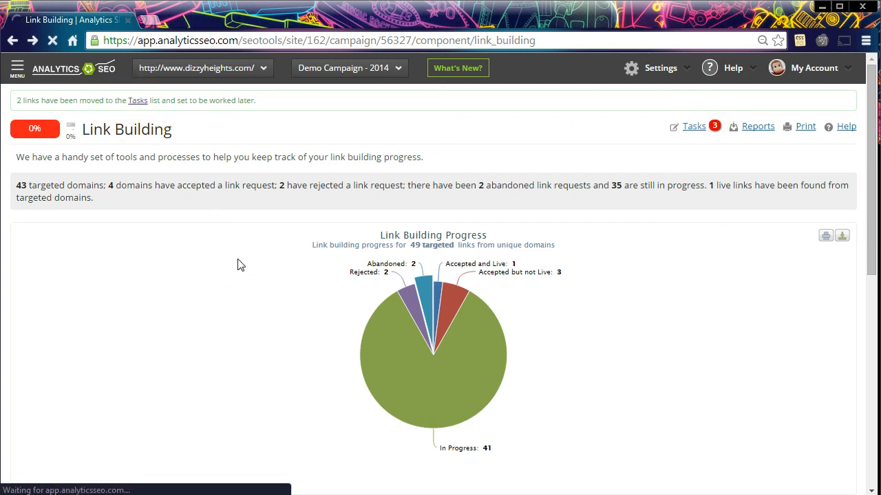